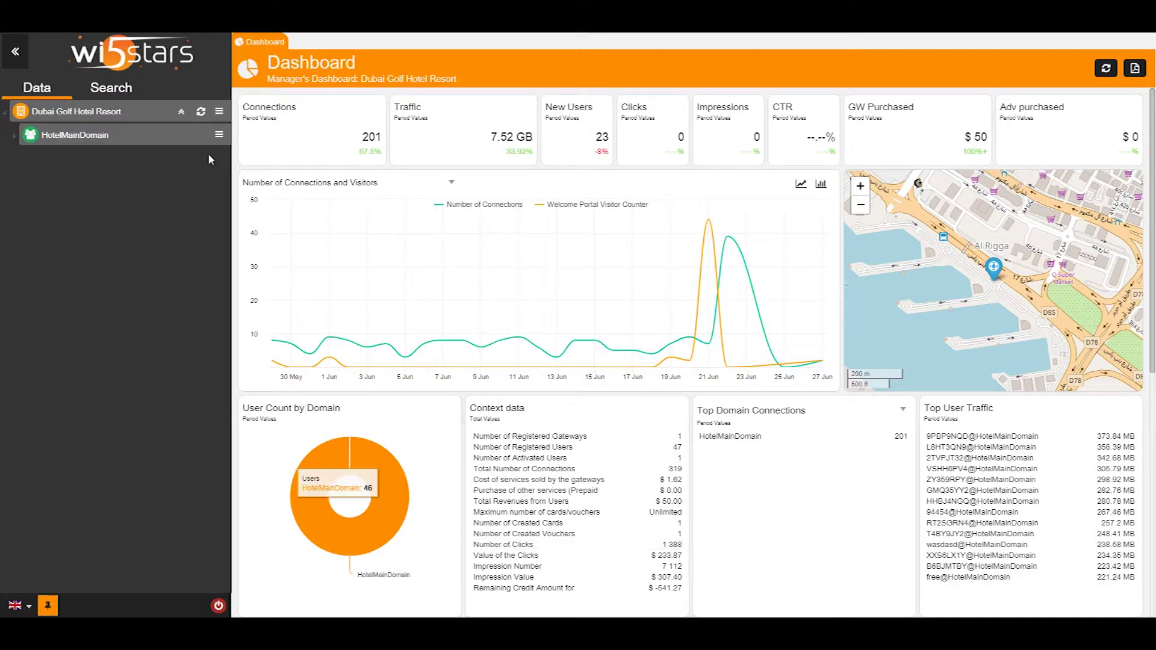
Open HotelMainDomain for editing and keep its general authentication mode at "With registration by the user"
{"action": "right_click", "coordinate": [171, 134]}
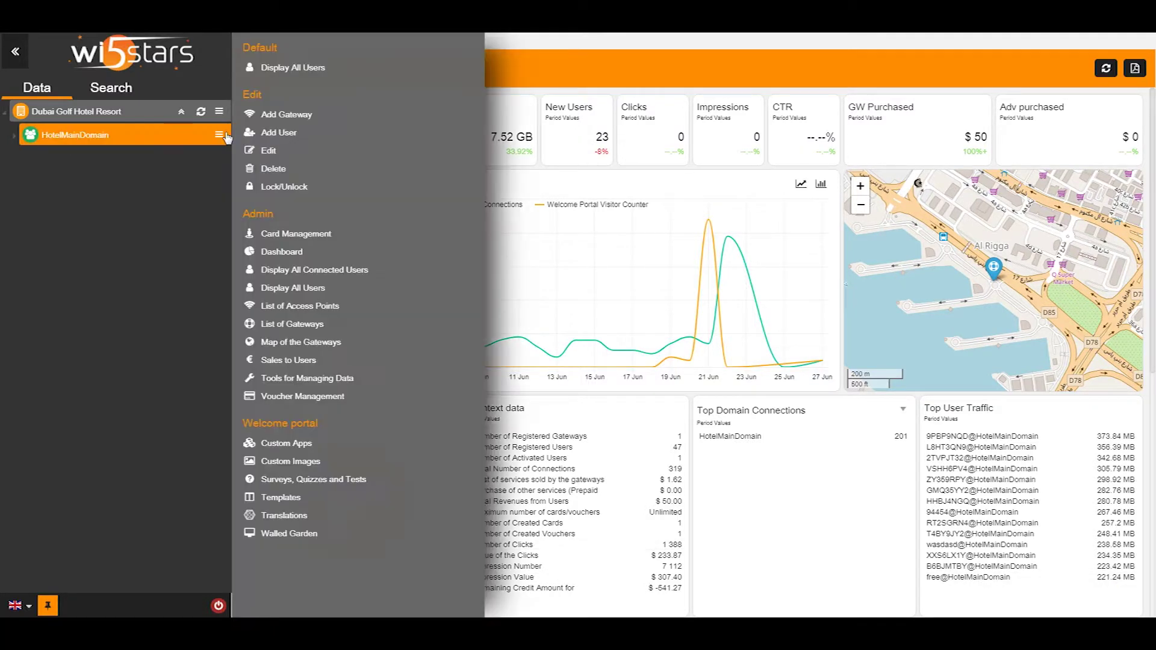
{"action": "left_click", "coordinate": [268, 150]}
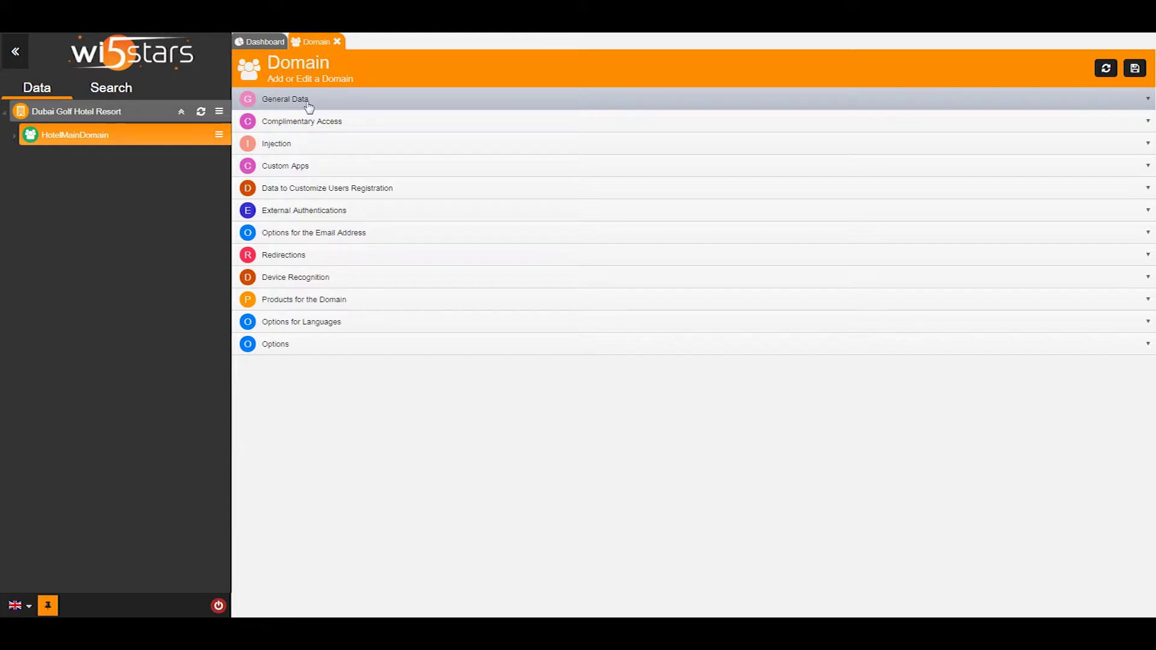
{"action": "left_click", "coordinate": [309, 106]}
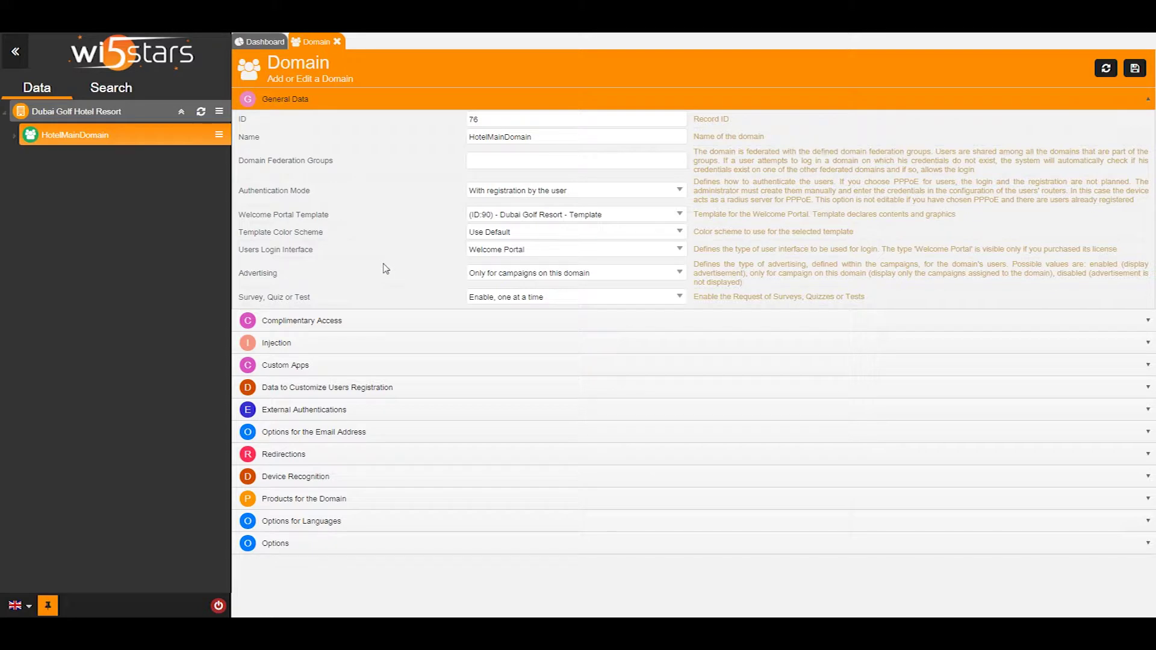
{"action": "left_click", "coordinate": [493, 192]}
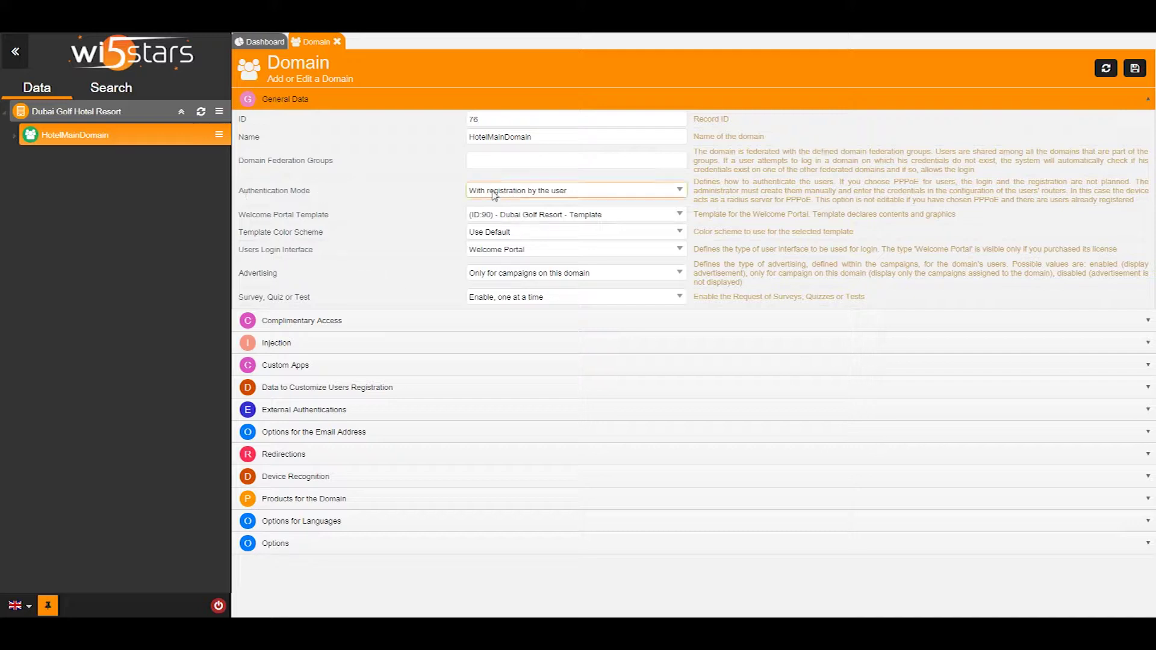
{"action": "left_click", "coordinate": [495, 193]}
Review which data the domain requests at user registration and open the self-registration form on the welcome portal
{"action": "left_click", "coordinate": [337, 392]}
{"action": "scroll", "coordinate": [340, 391], "scroll_direction": "down", "scroll_amount": 3}
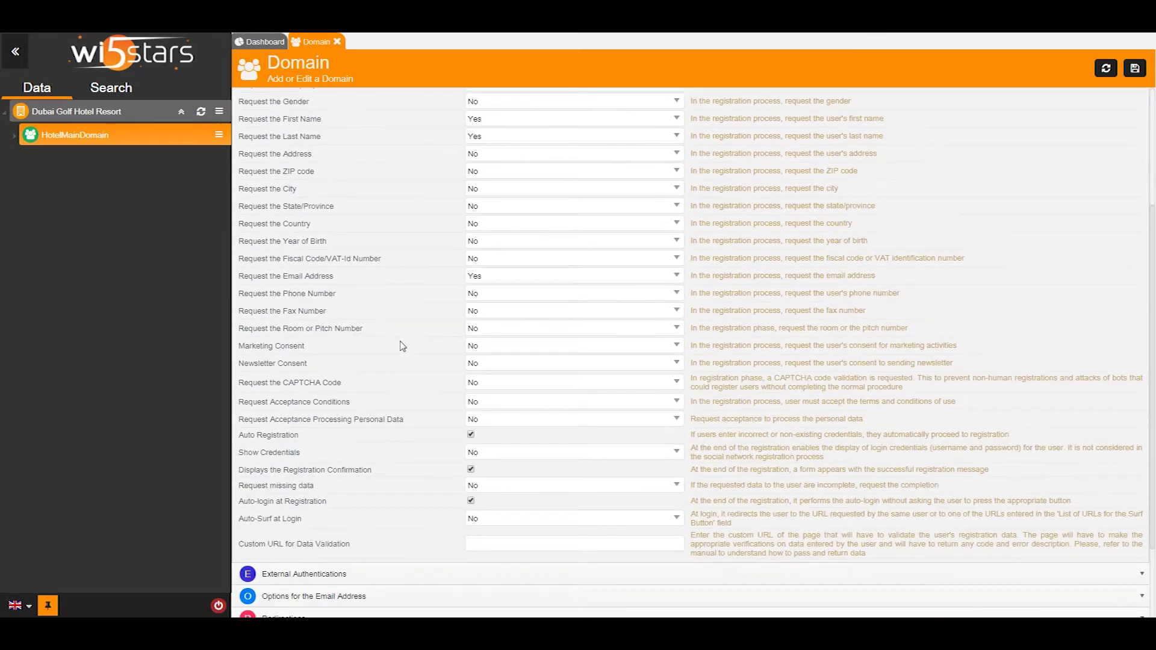
{"action": "scroll", "coordinate": [346, 383], "scroll_direction": "up", "scroll_amount": 2}
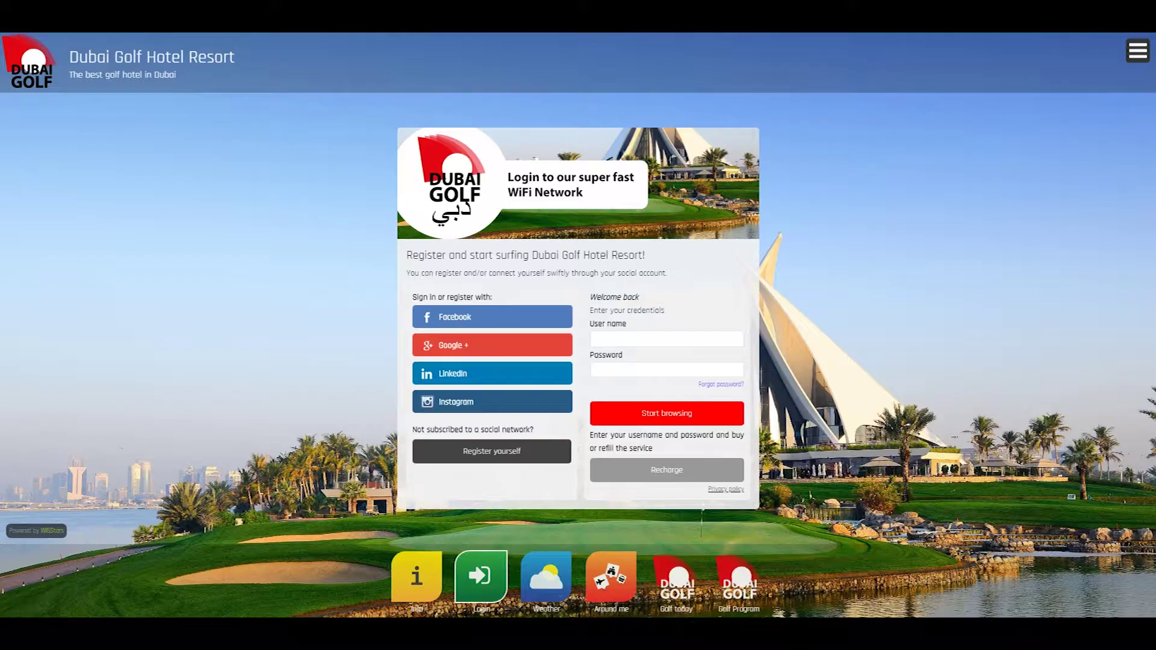
{"action": "left_click", "coordinate": [476, 453]}
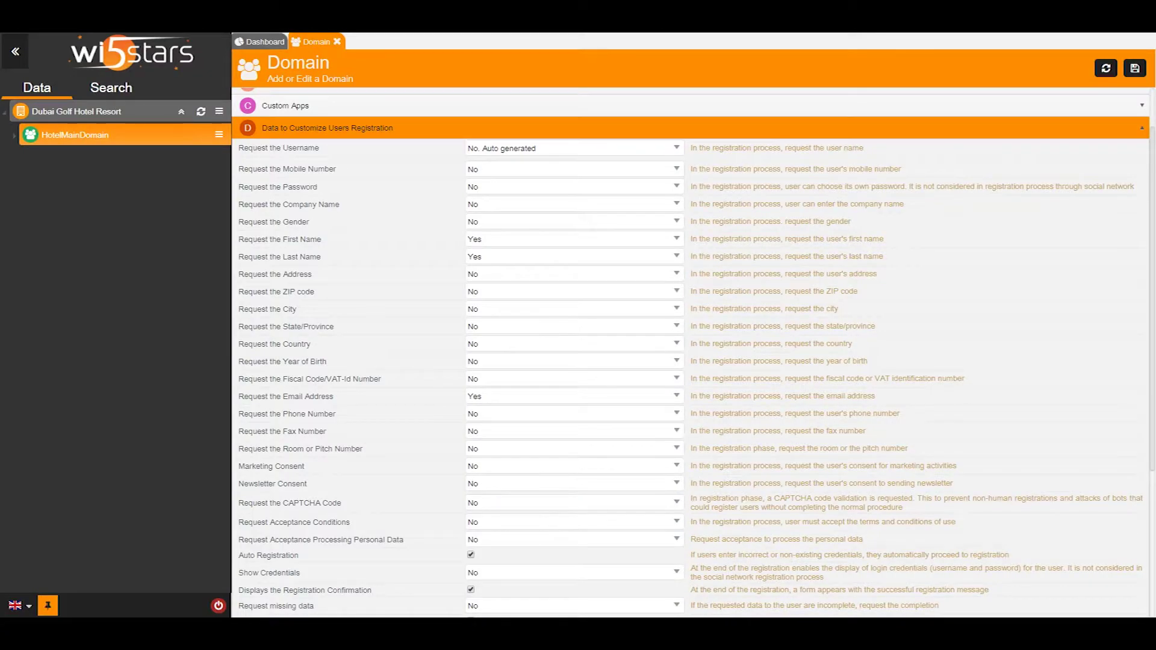
Open the UNLIMITED-WIFI product policy of Dubai Golf Hotel Resort for editing and save it
{"action": "left_click", "coordinate": [219, 112]}
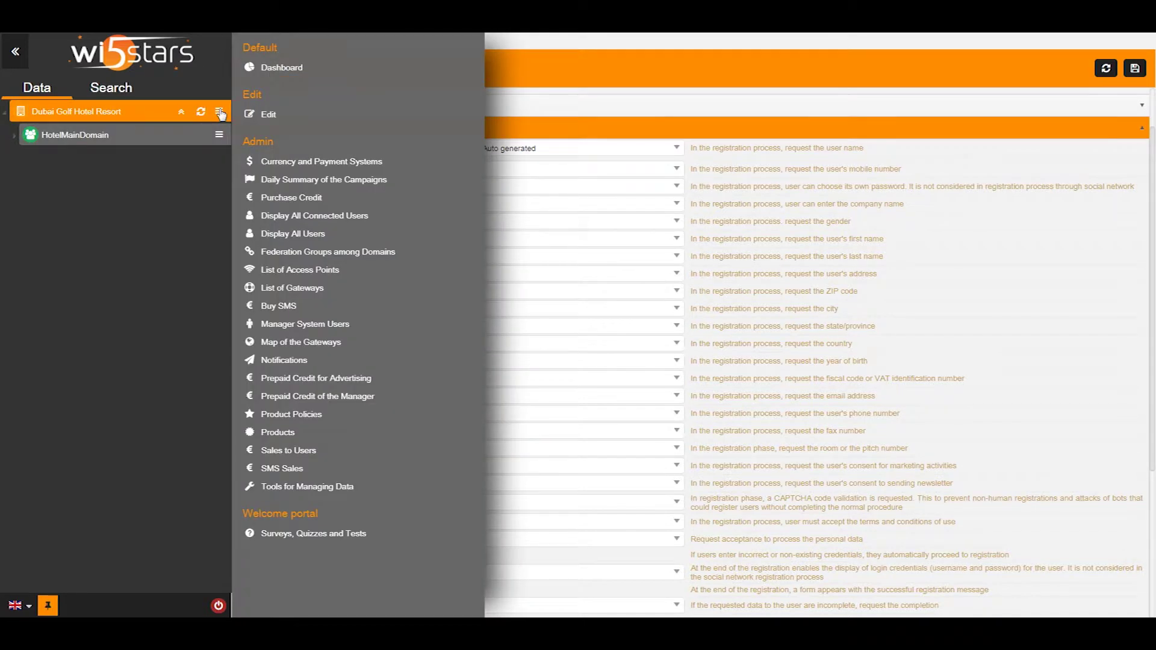
{"action": "left_click", "coordinate": [341, 418]}
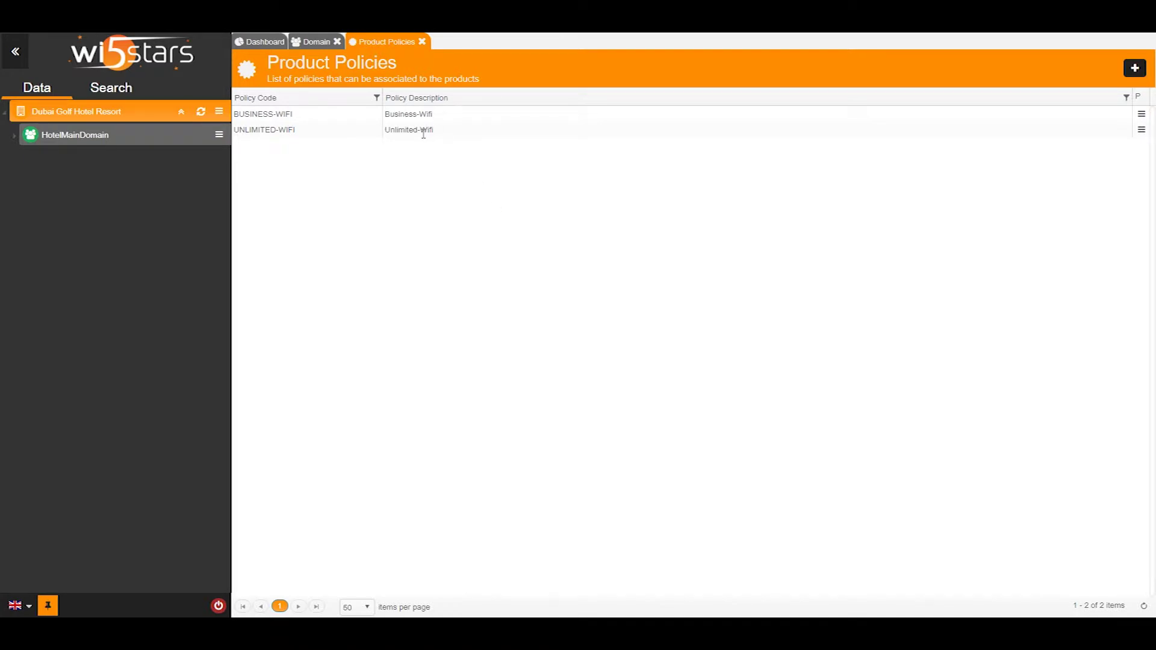
{"action": "left_click", "coordinate": [1143, 132]}
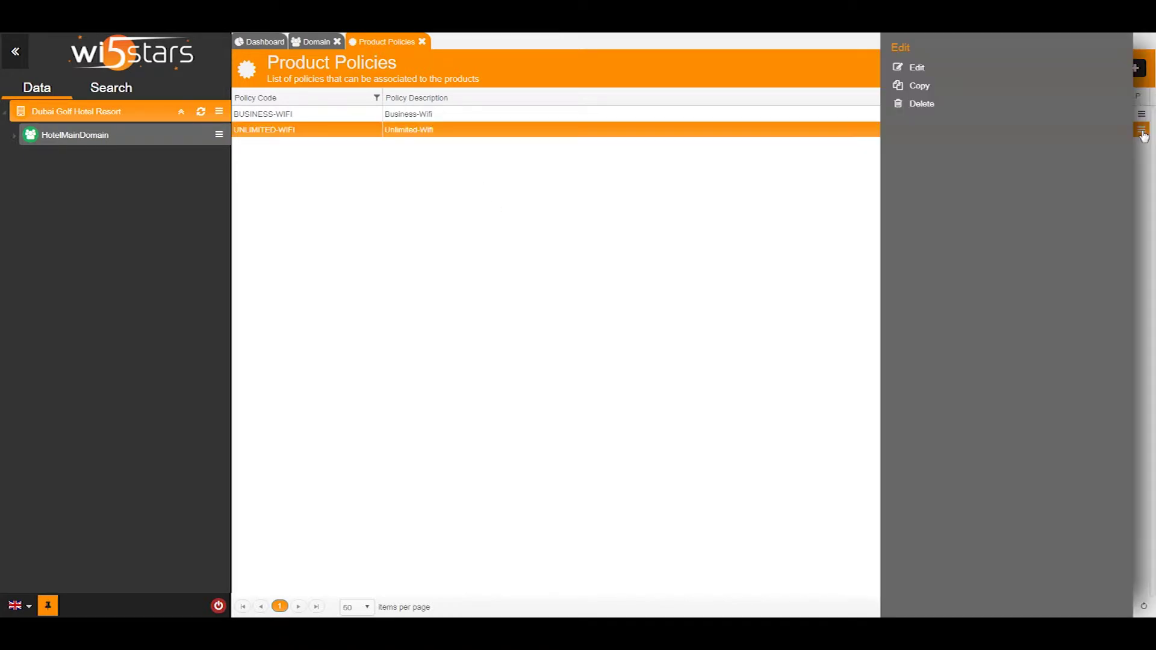
{"action": "left_click", "coordinate": [940, 74]}
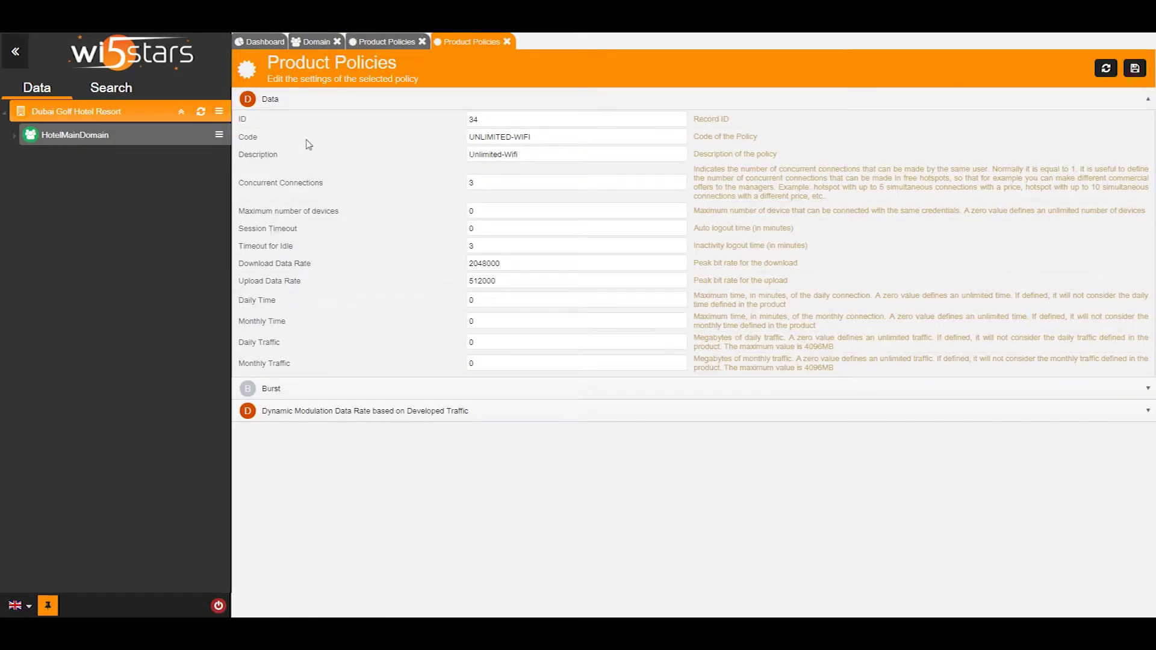
{"action": "left_click", "coordinate": [513, 138]}
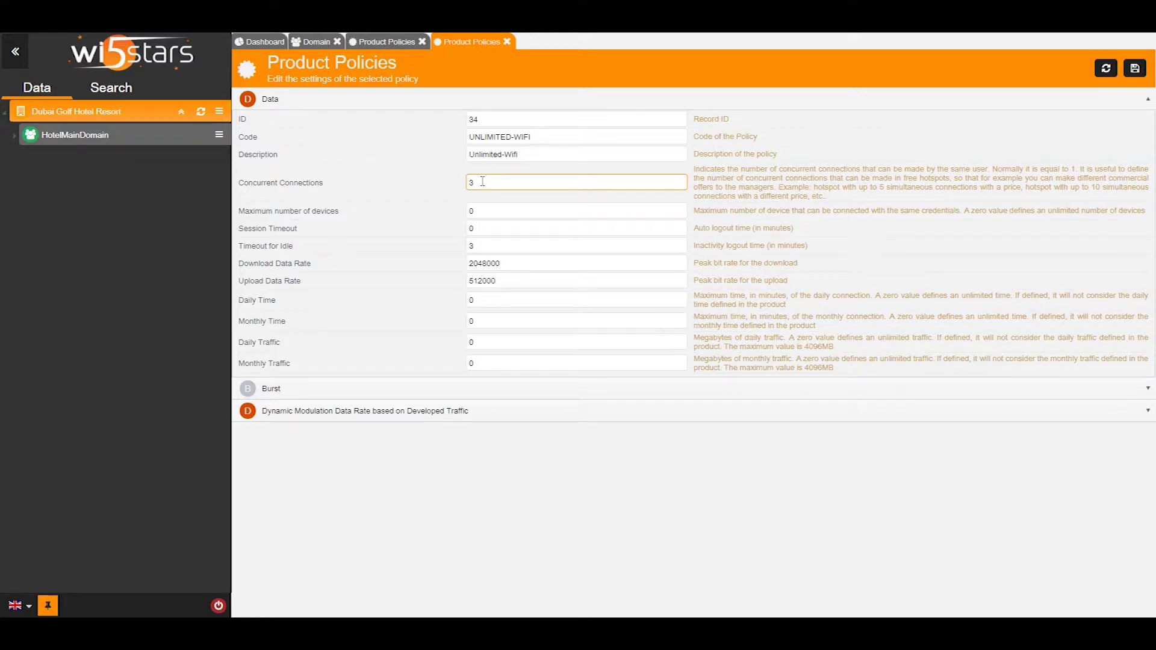
{"action": "left_click", "coordinate": [1136, 69]}
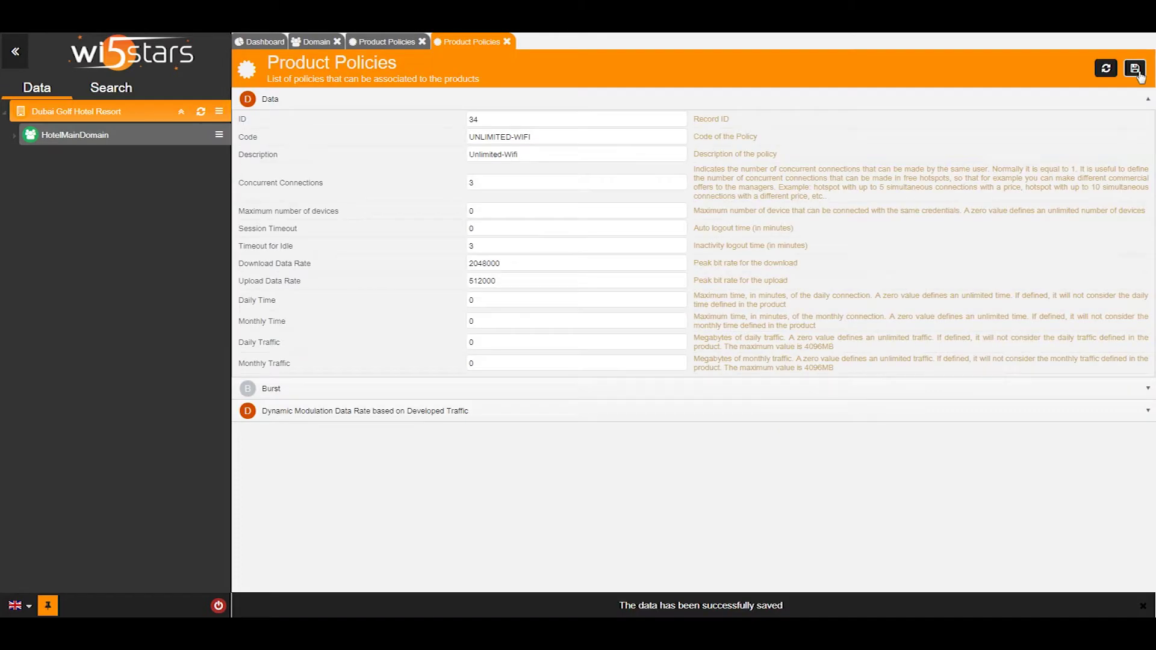
Edit the FreeProduct product, associate it with the UNLIMITED-WIFI policy, and save it
{"action": "left_click", "coordinate": [219, 112]}
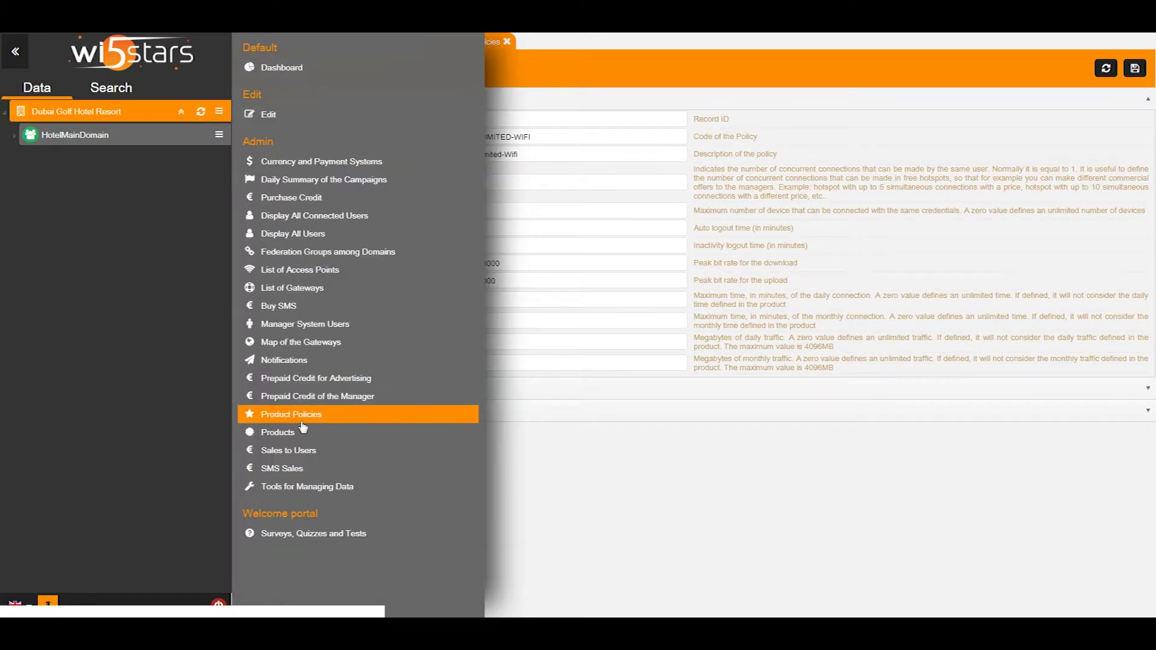
{"action": "left_click", "coordinate": [277, 433]}
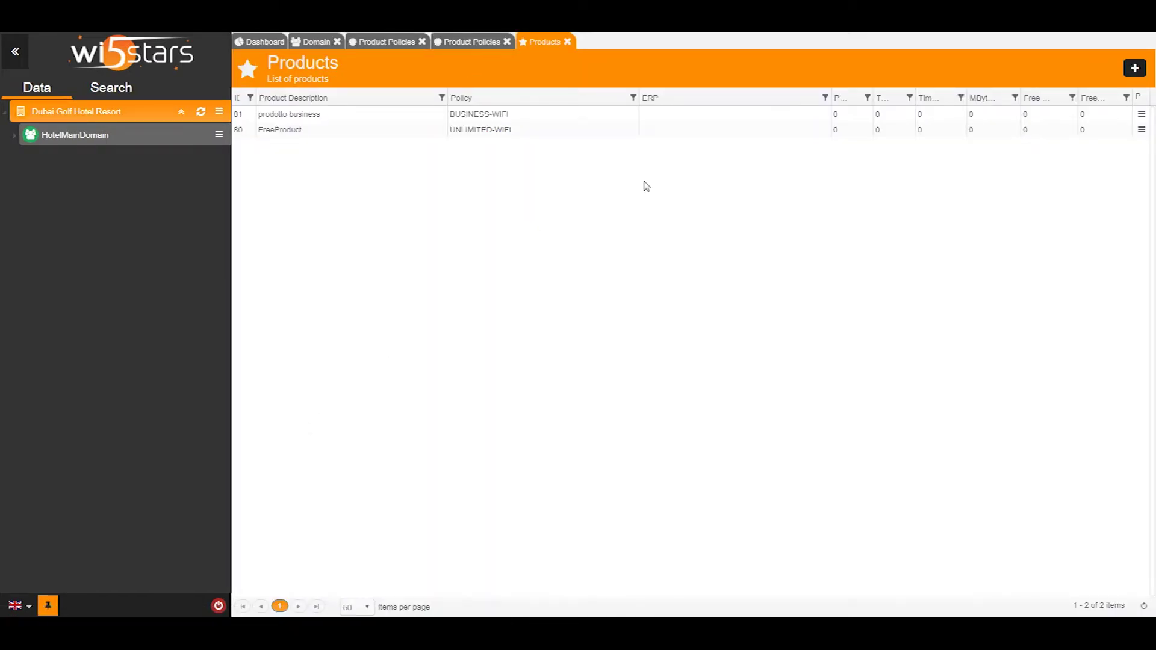
{"action": "left_click", "coordinate": [1142, 131]}
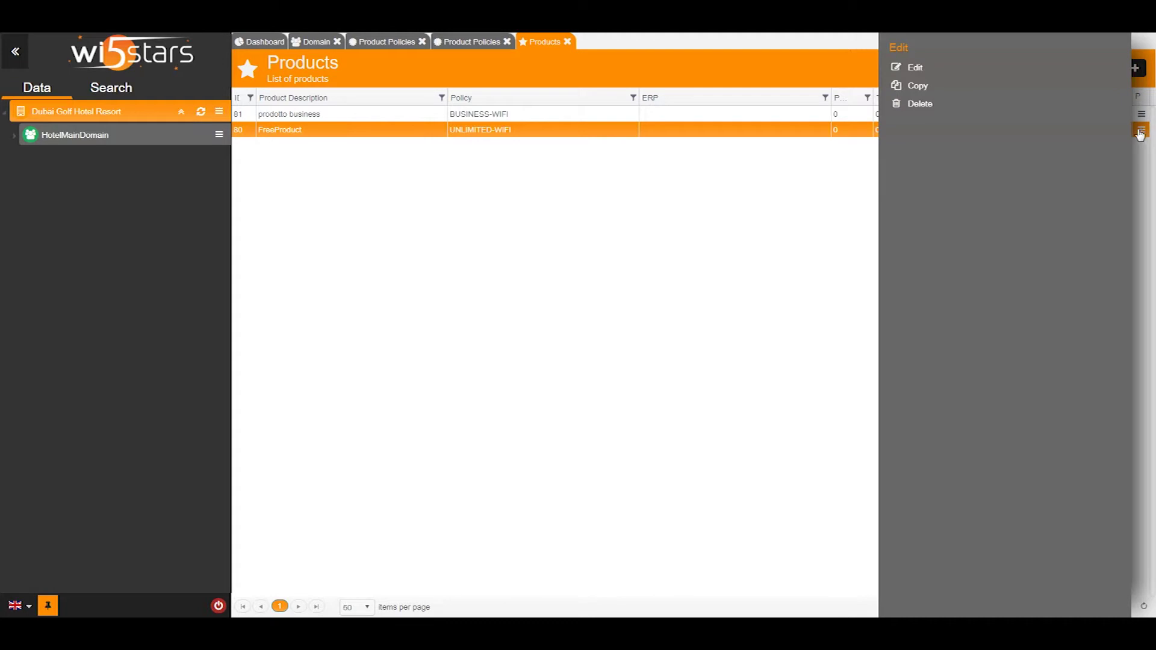
{"action": "left_click", "coordinate": [959, 69]}
{"action": "left_click", "coordinate": [541, 138]}
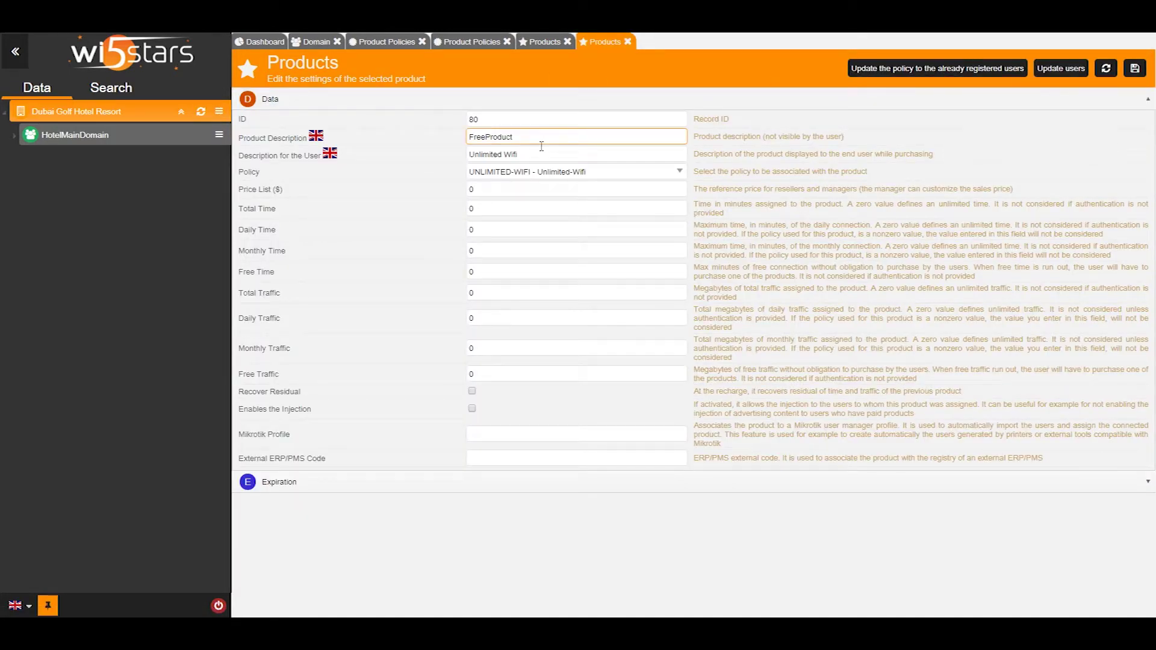
{"action": "left_click", "coordinate": [539, 175]}
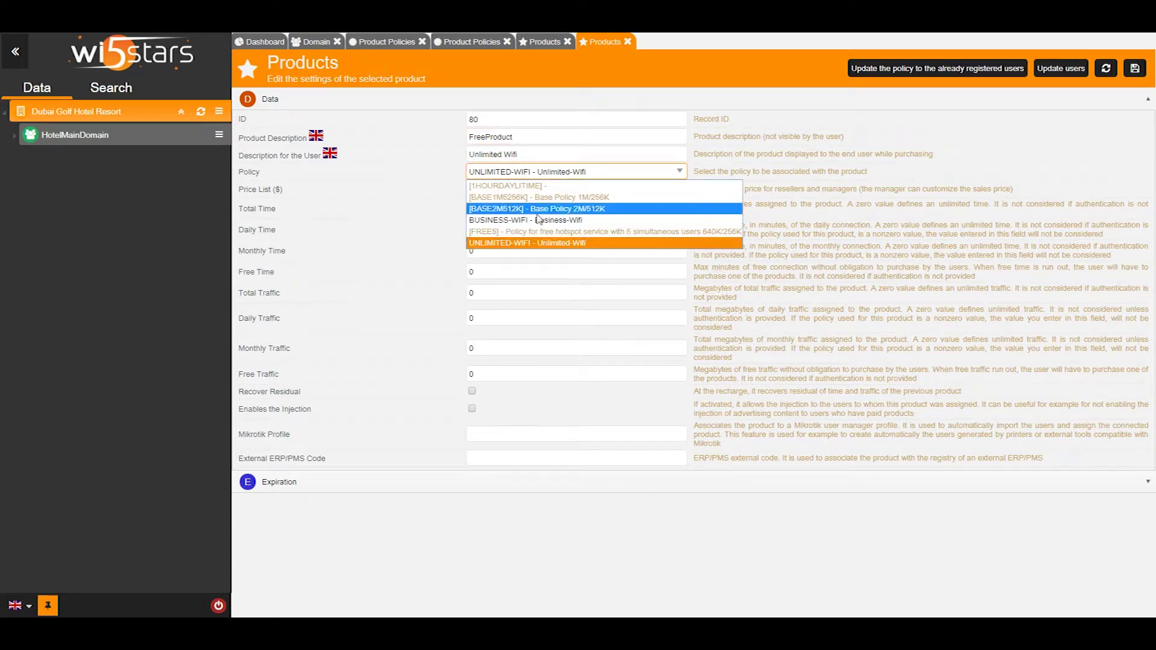
{"action": "left_click", "coordinate": [520, 250]}
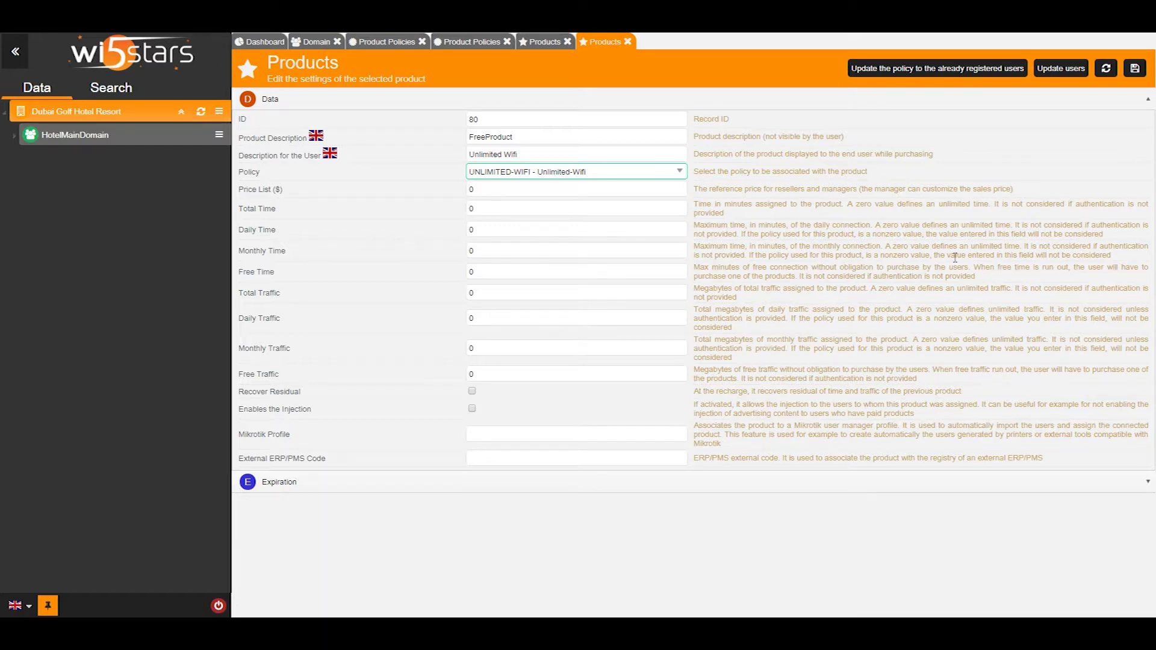
{"action": "left_click", "coordinate": [1135, 68]}
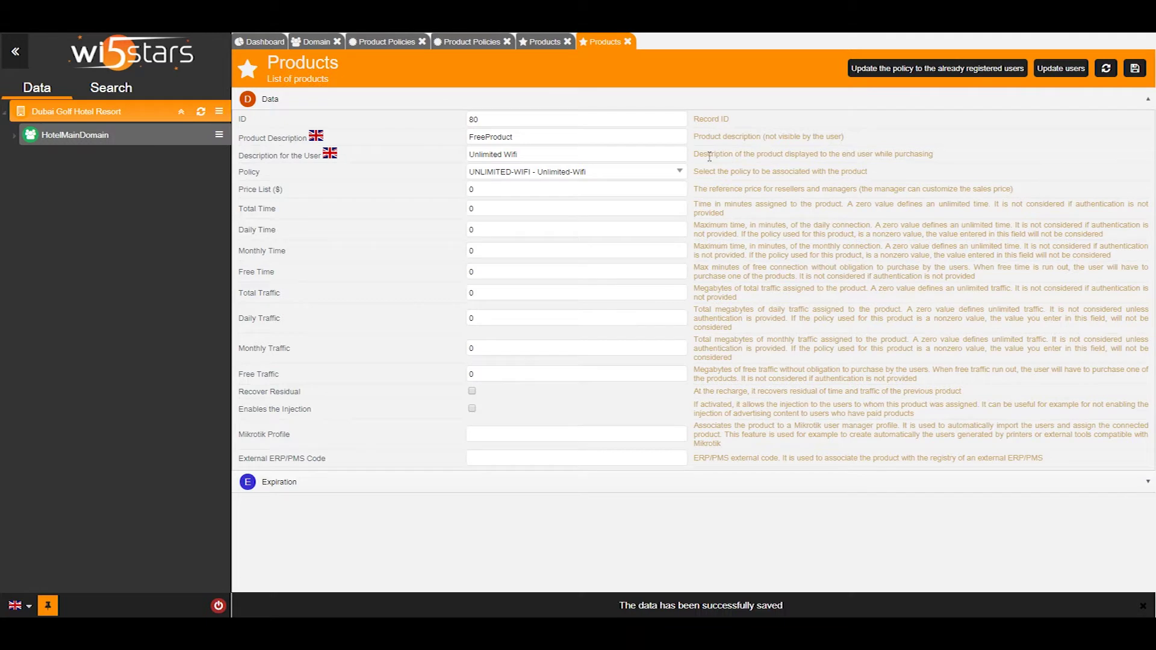
Return to the HotelMainDomain settings and expand the Unlimited Wifi entry among the products for the domain
{"action": "left_click", "coordinate": [220, 134]}
{"action": "left_click", "coordinate": [269, 151]}
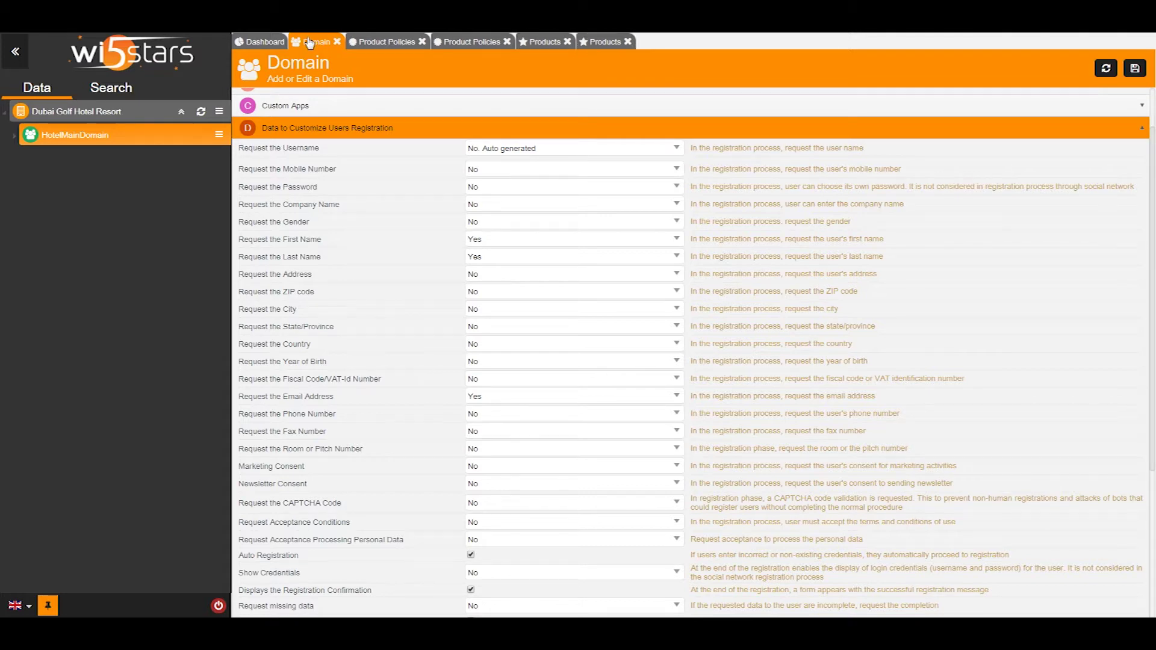
{"action": "left_click", "coordinate": [219, 135]}
{"action": "left_click", "coordinate": [219, 134]}
{"action": "scroll", "coordinate": [331, 199], "scroll_direction": "down", "scroll_amount": 4}
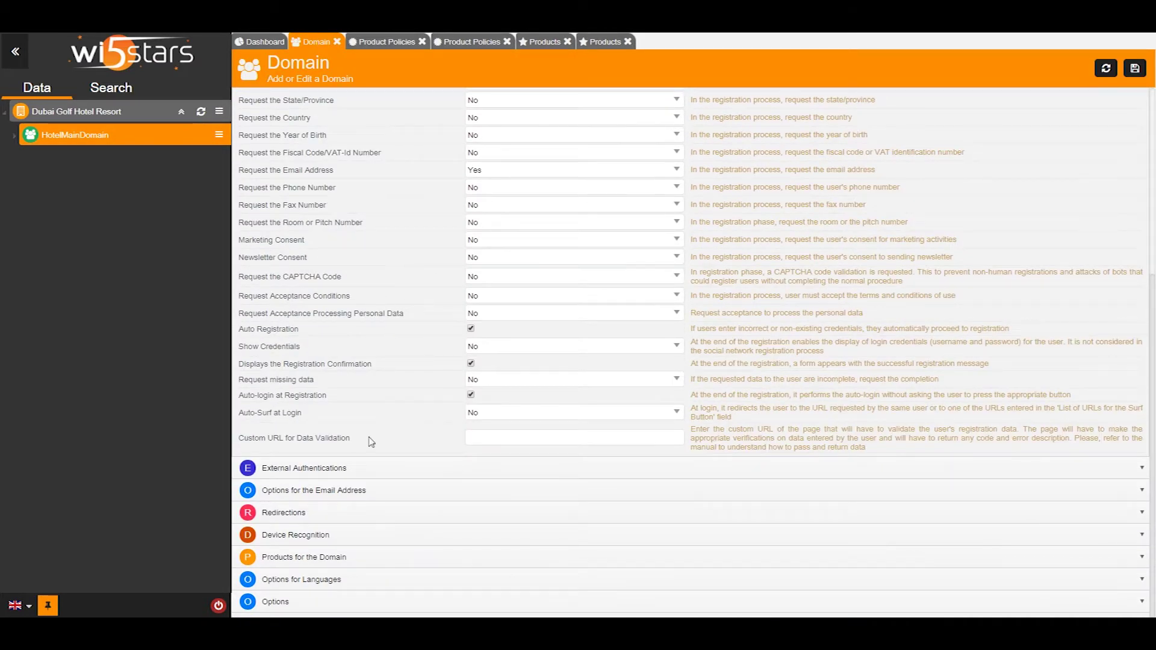
{"action": "left_click", "coordinate": [365, 560]}
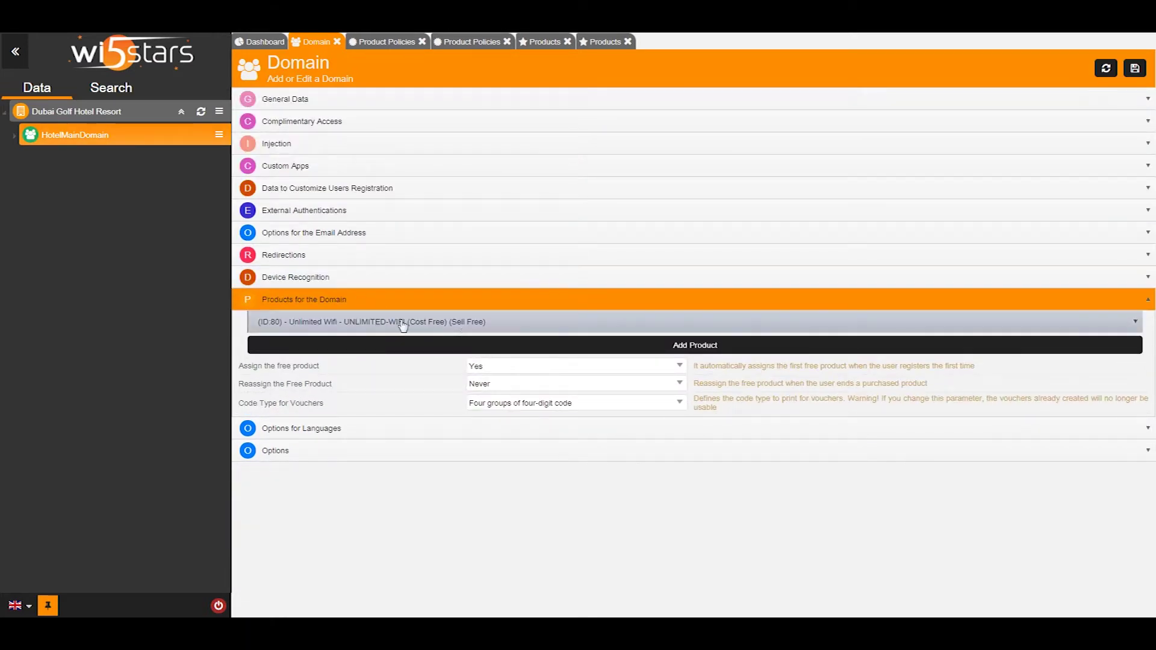
{"action": "left_click", "coordinate": [510, 327]}
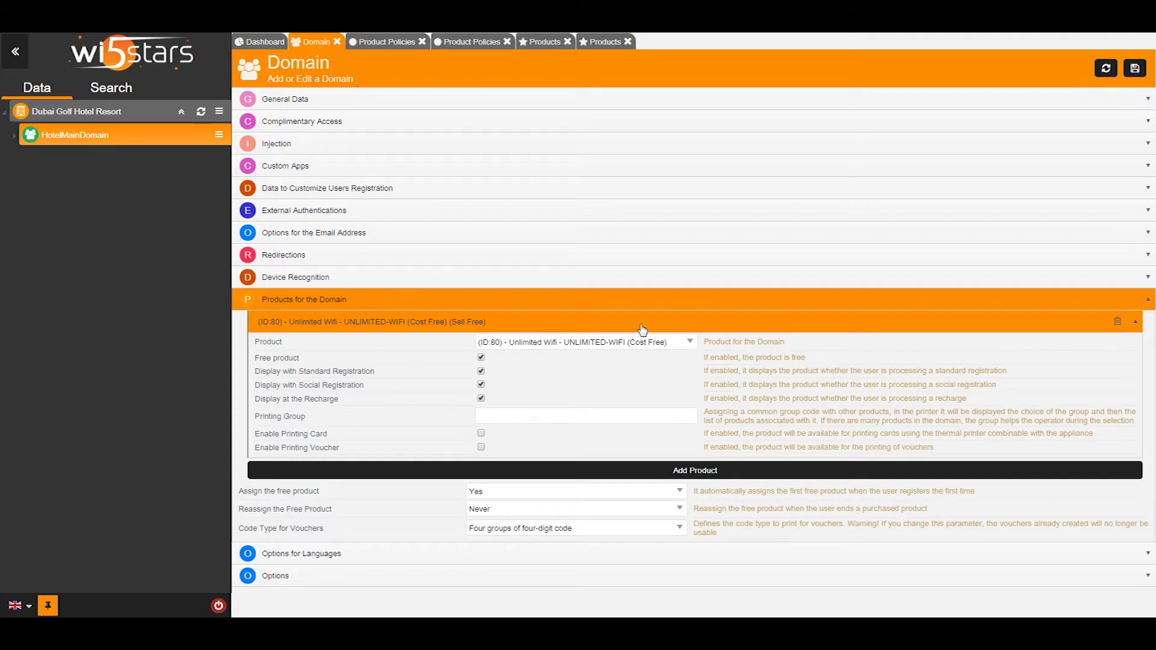
Try adding the Unlimited Wifi product (ID:80) to the domain as a second, free entry, and delete that added entry
{"action": "left_click", "coordinate": [686, 472]}
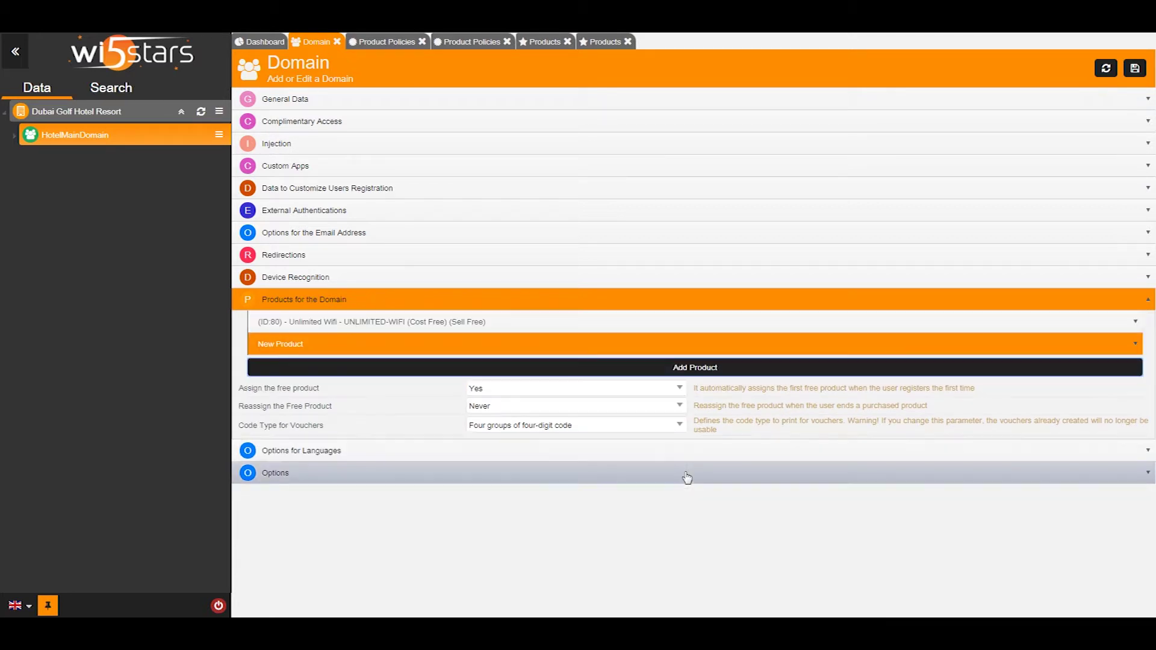
{"action": "left_click", "coordinate": [382, 344]}
{"action": "left_click", "coordinate": [472, 366]}
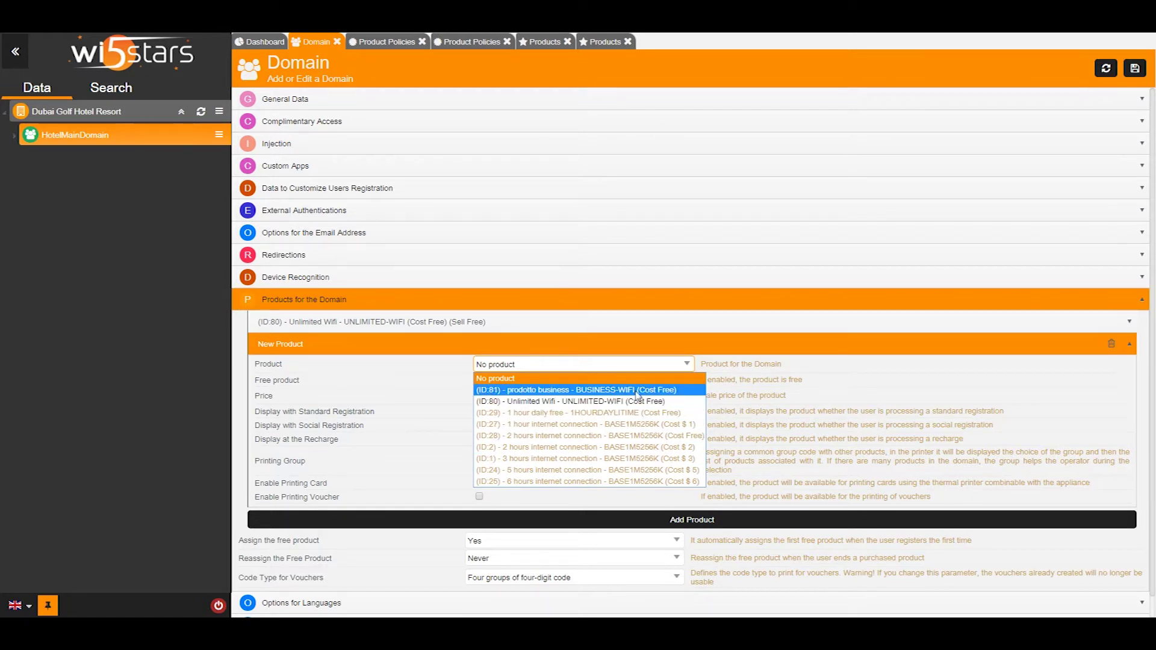
{"action": "left_click", "coordinate": [578, 407]}
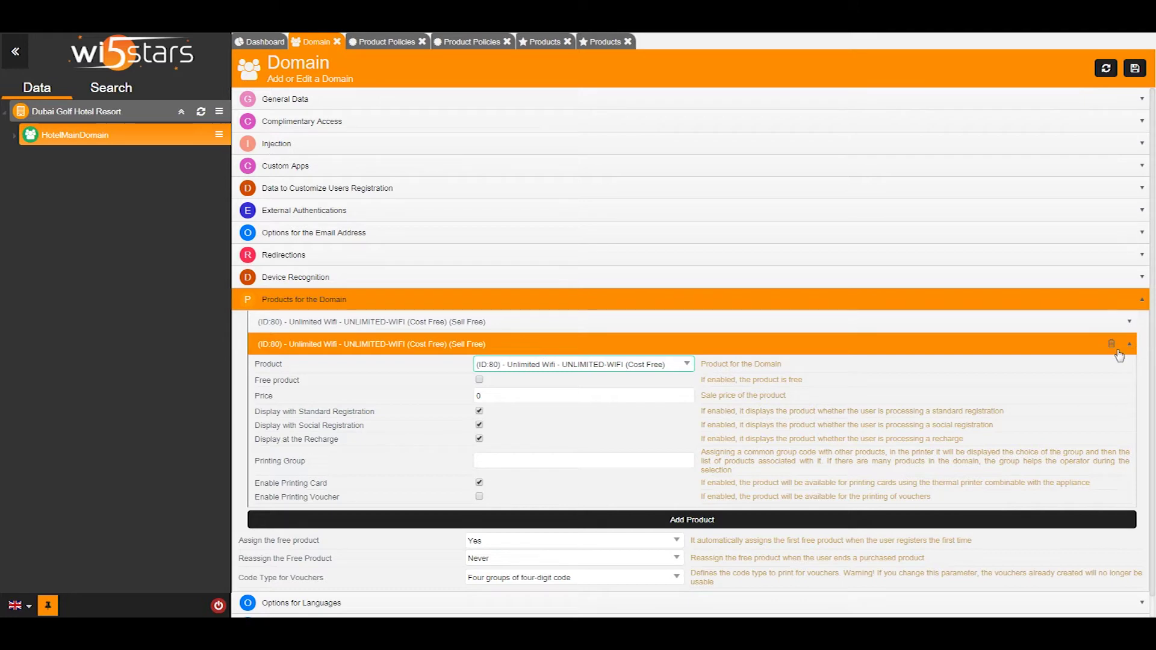
{"action": "left_click", "coordinate": [479, 380]}
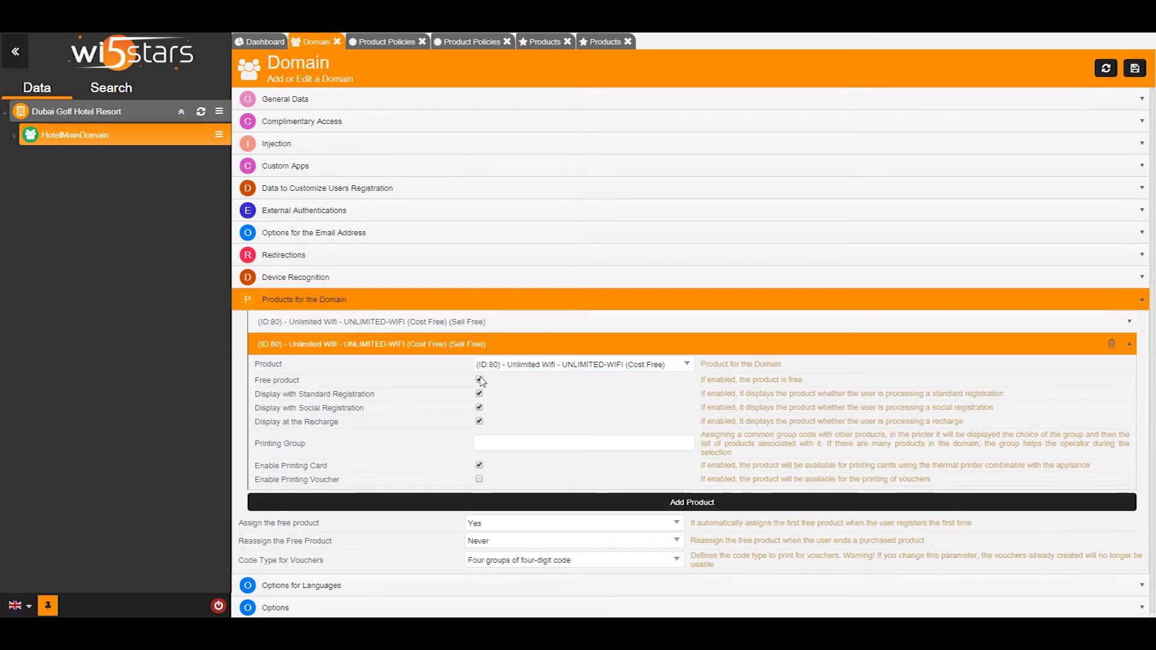
{"action": "left_click", "coordinate": [1112, 343]}
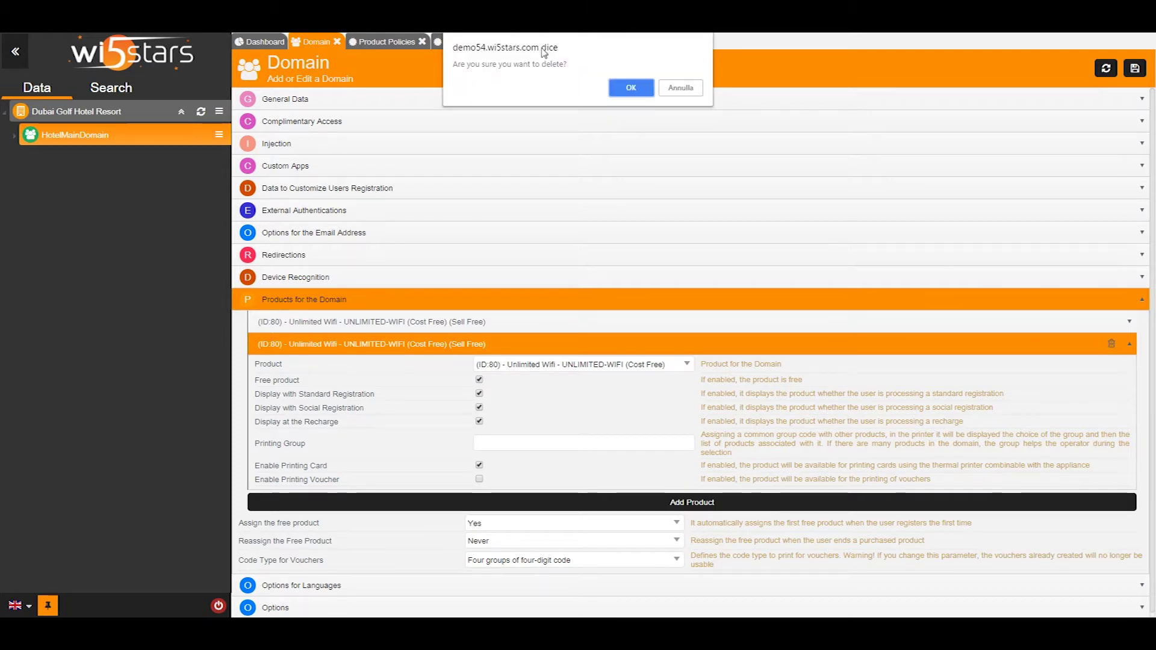
{"action": "left_click", "coordinate": [629, 87]}
Check the remaining Unlimited Wifi entry, keep automatic assignment of the free product at Yes, and save the domain
{"action": "left_click", "coordinate": [416, 322]}
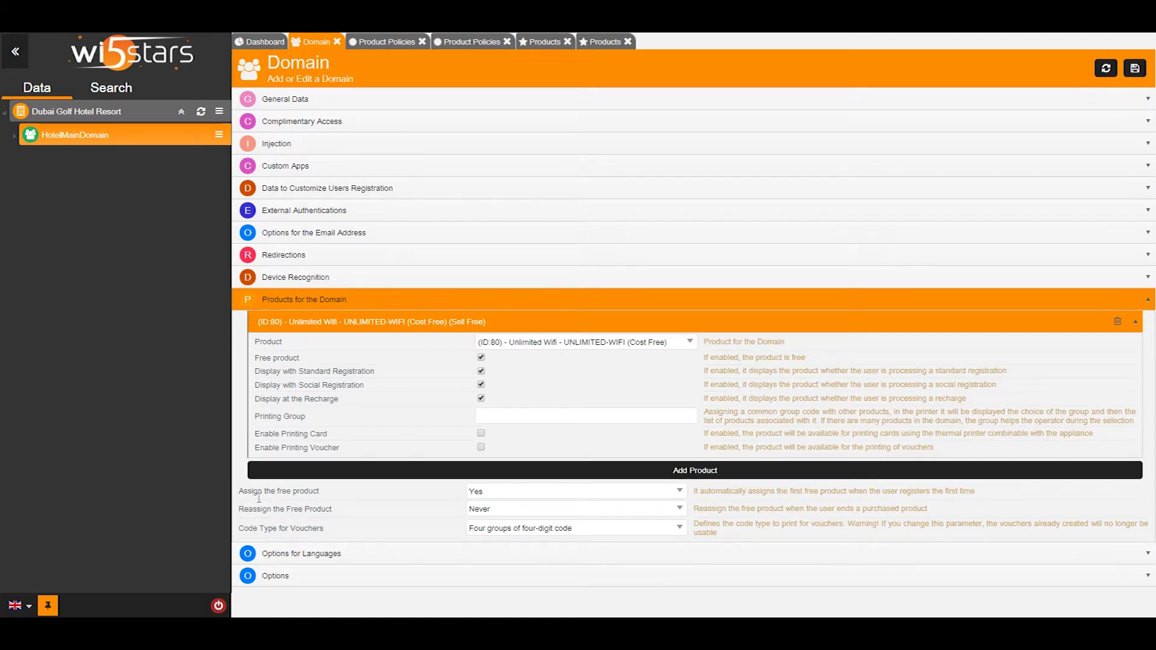
{"action": "left_click", "coordinate": [476, 491]}
{"action": "left_click", "coordinate": [490, 495]}
{"action": "left_click", "coordinate": [1136, 68]}
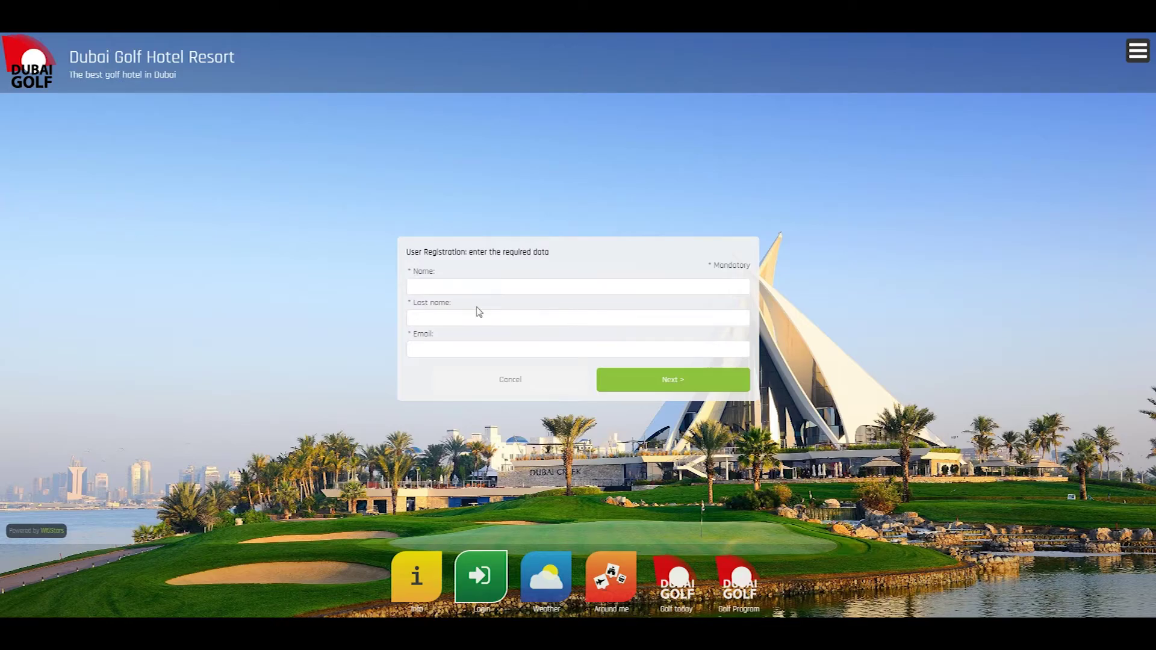
Test the welcome portal by registering with the guest's name, last name and email, and disconnect the session
{"action": "left_click", "coordinate": [487, 295]}
{"action": "type", "text": "user"}
{"action": "key", "text": "Tab"}
{"action": "key", "text": "Tab"}
{"action": "type", "text": "user"}
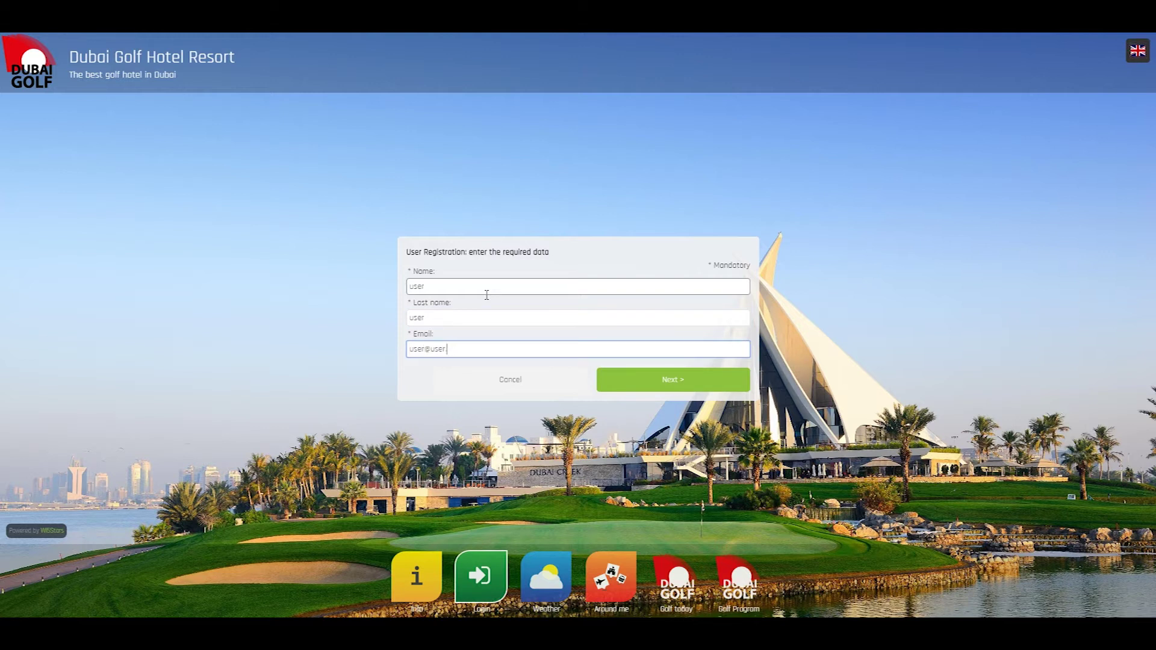
{"action": "left_click", "coordinate": [734, 385]}
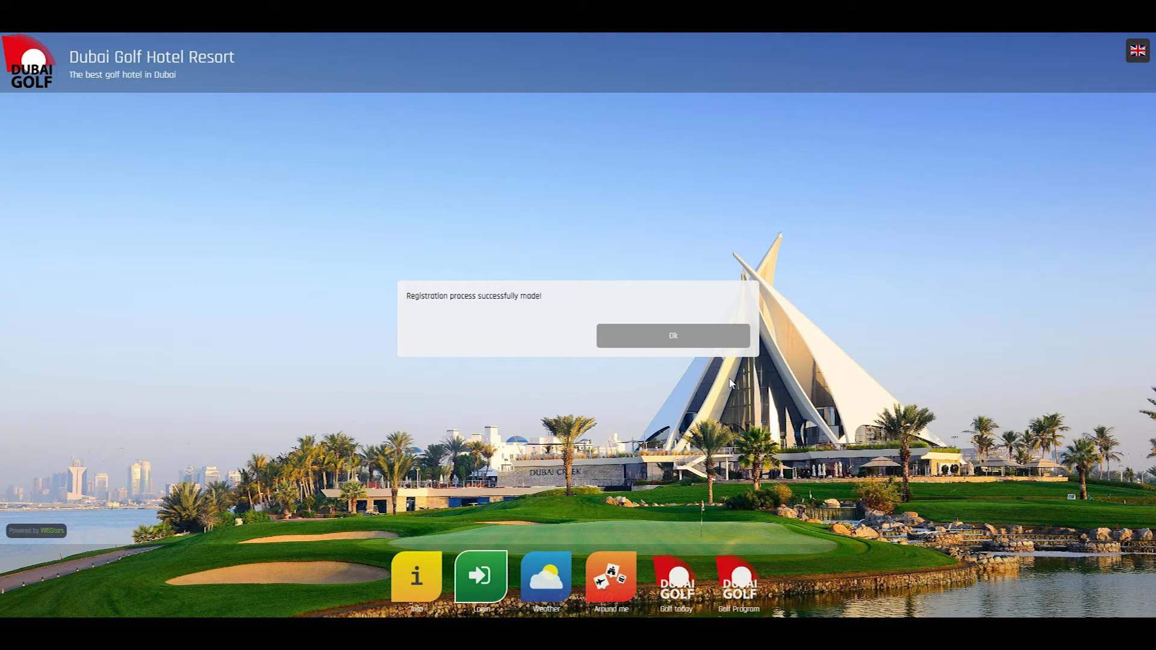
{"action": "left_click", "coordinate": [699, 345]}
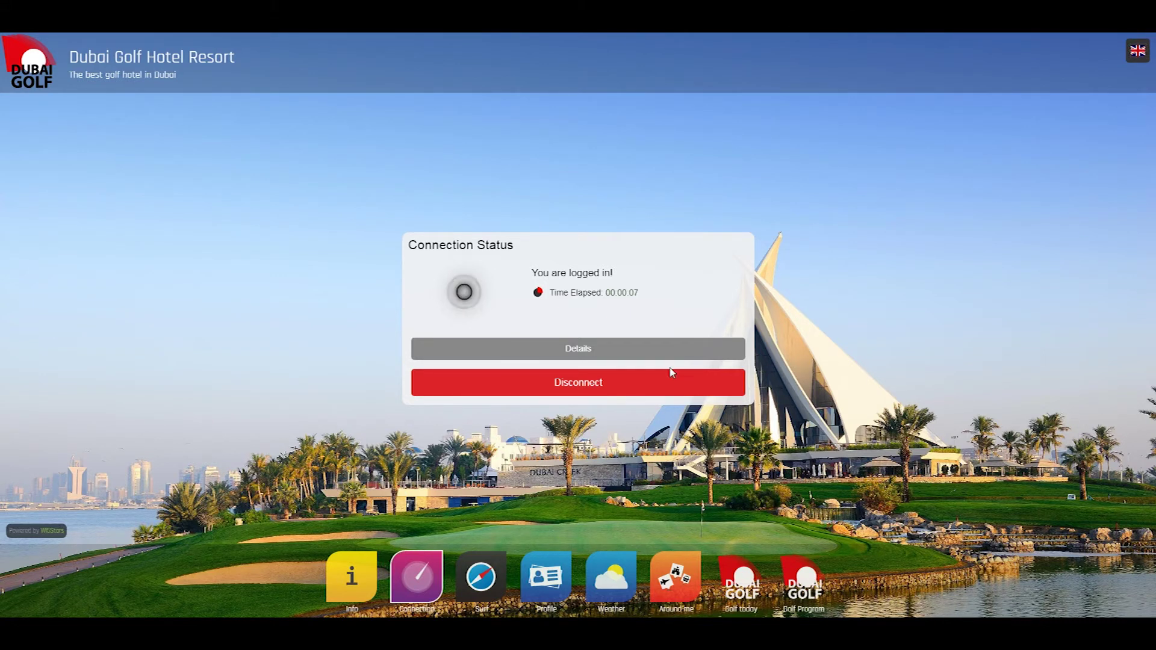
{"action": "left_click", "coordinate": [588, 382]}
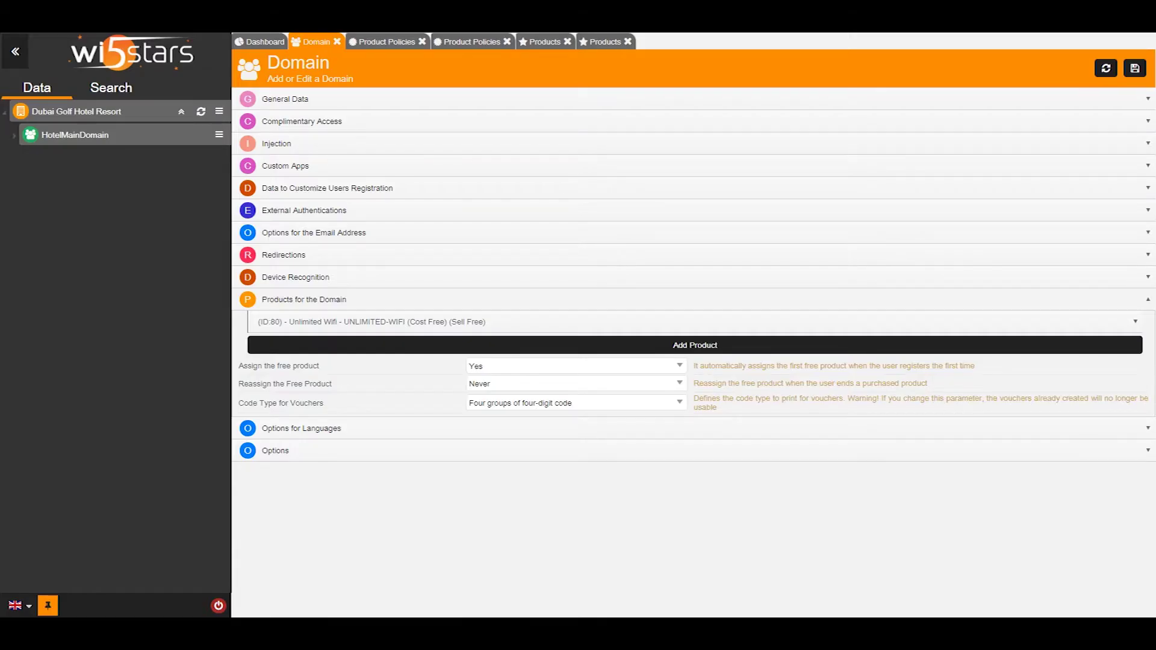
Display all users of HotelMainDomain and select the newly registered guest at the end of the list
{"action": "left_click", "coordinate": [220, 135]}
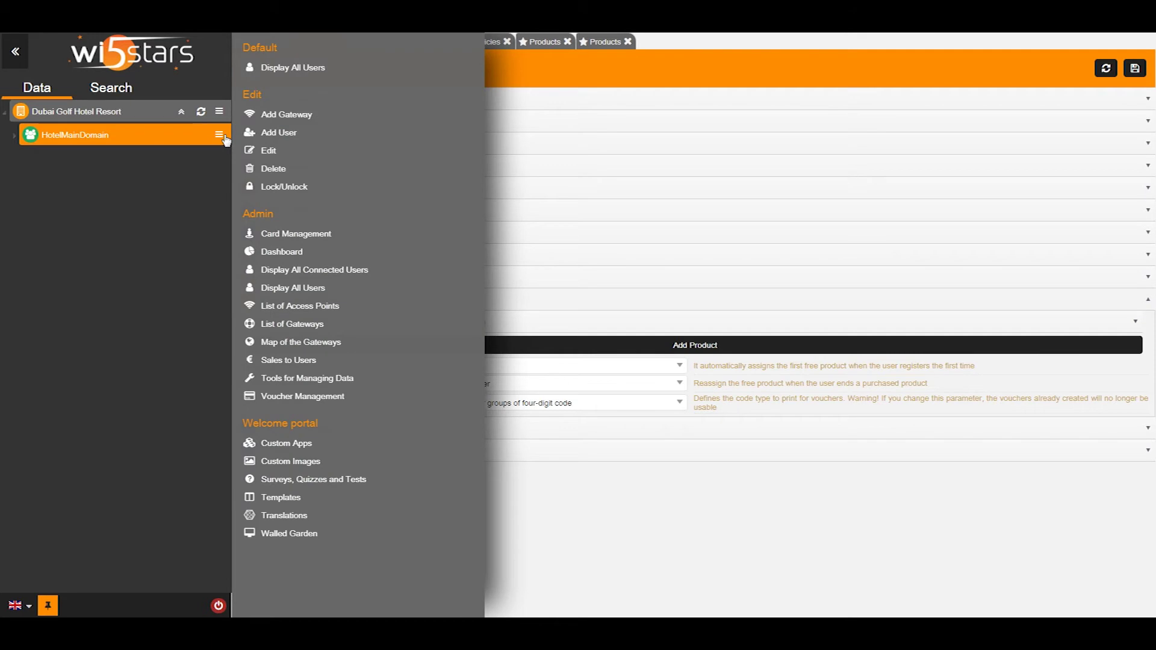
{"action": "left_click", "coordinate": [335, 79]}
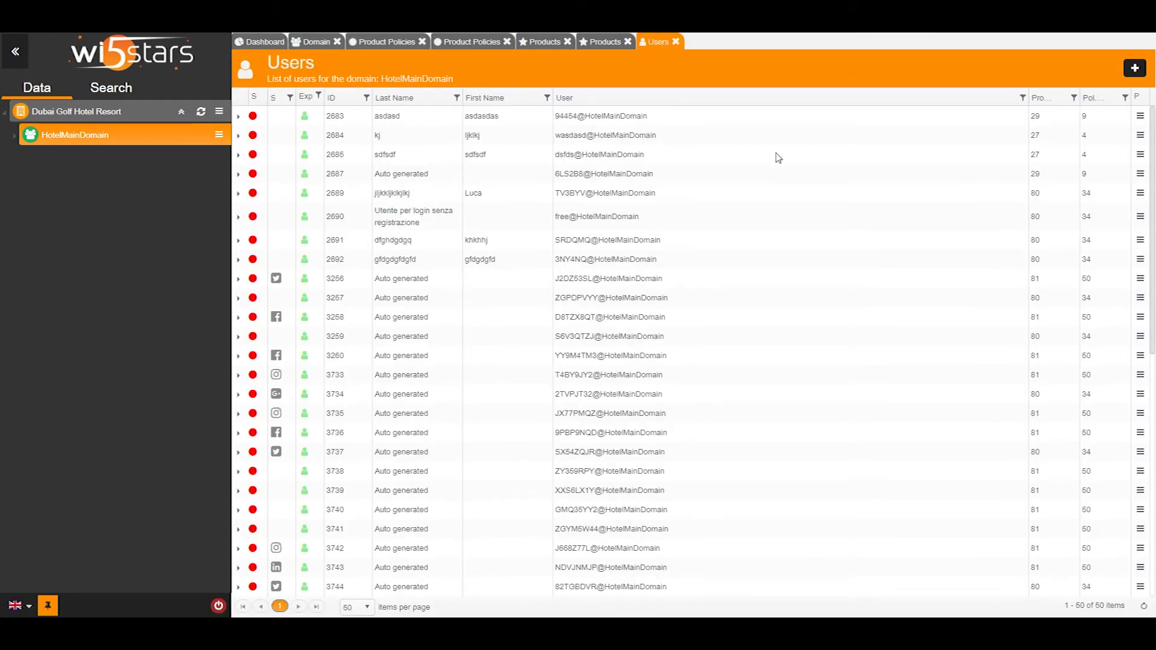
{"action": "scroll", "coordinate": [771, 180], "scroll_direction": "down", "scroll_amount": 8}
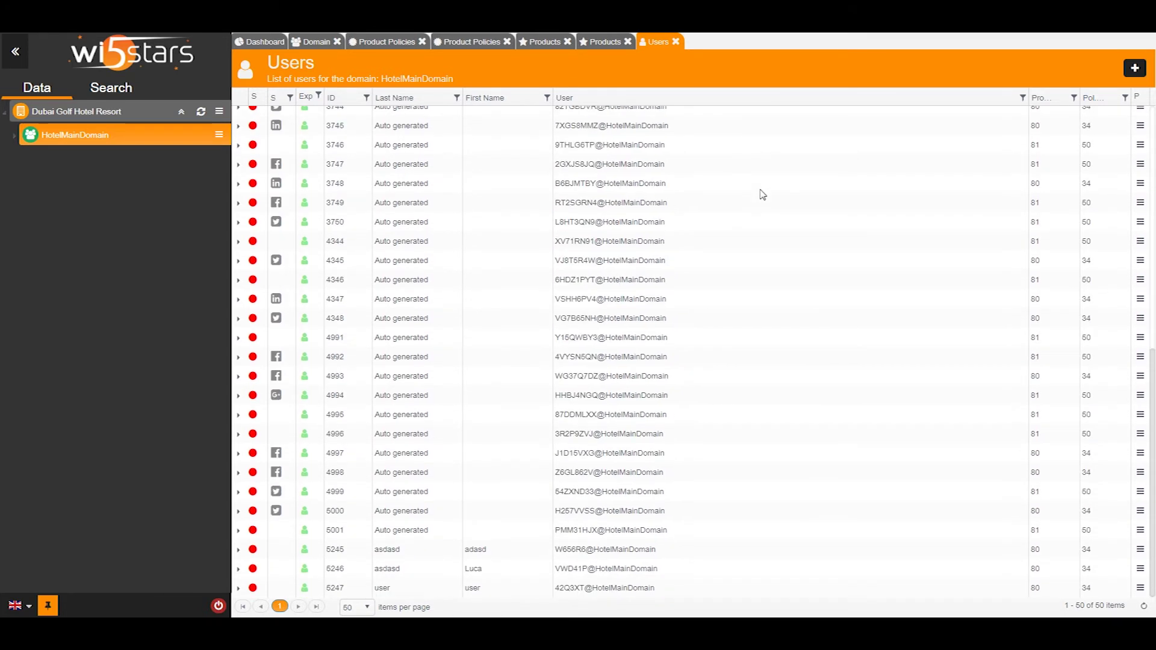
{"action": "left_click", "coordinate": [642, 590]}
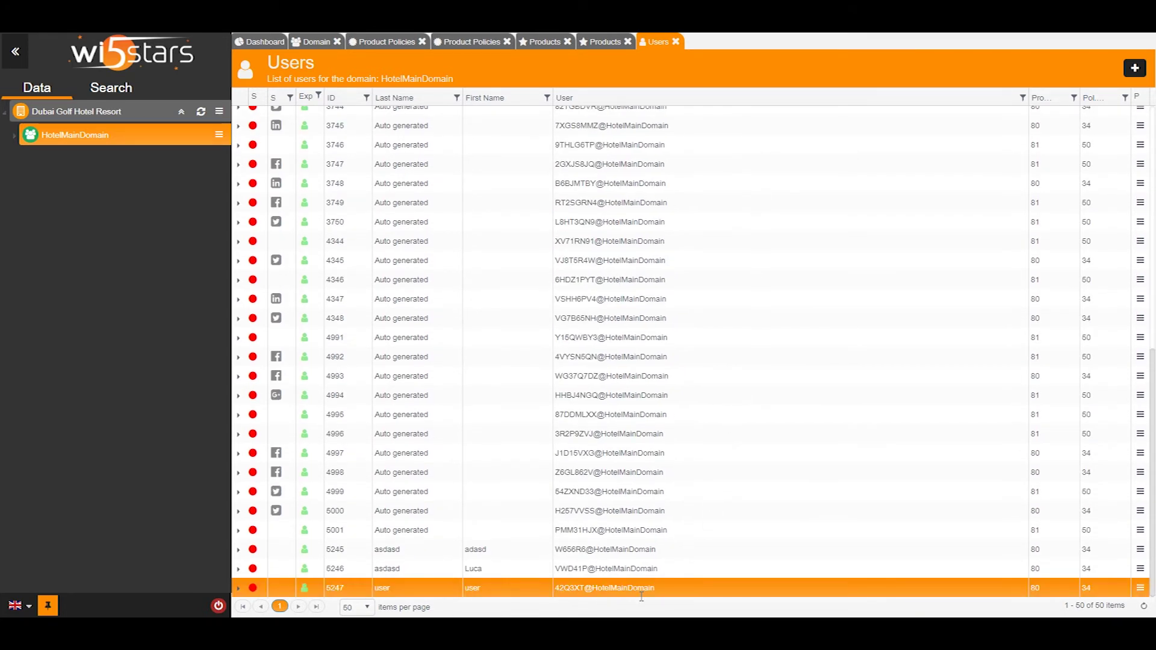
Examine the General Data in the newly registered guest's user record, close the record, and return to the domain settings
{"action": "left_click", "coordinate": [1140, 589]}
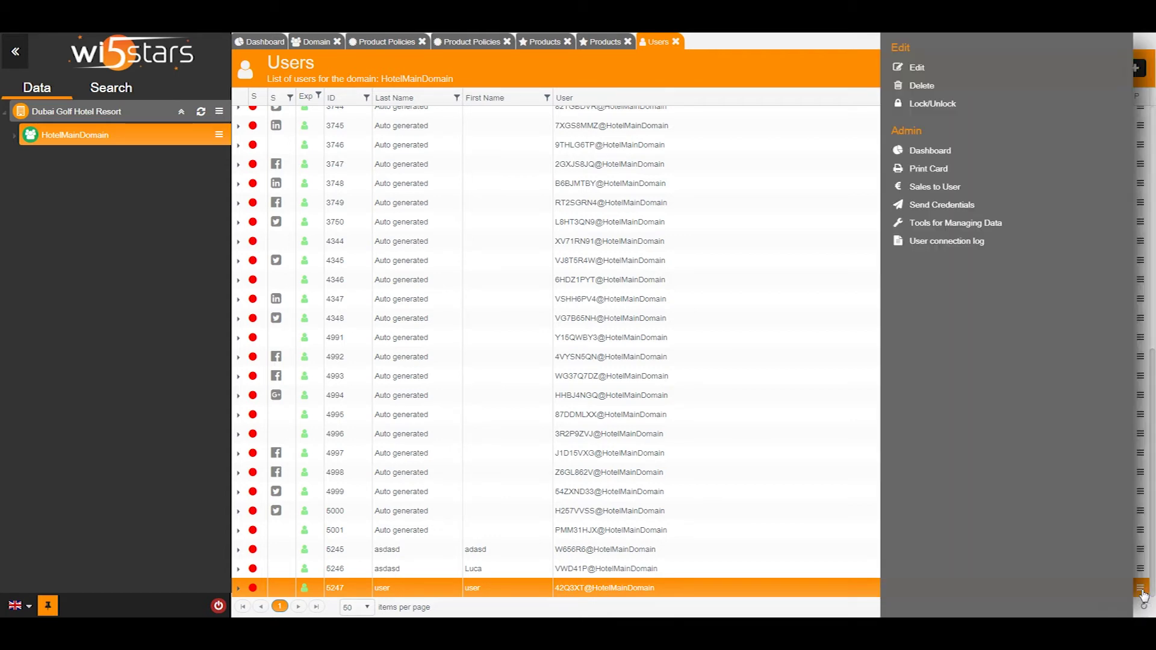
{"action": "left_click", "coordinate": [942, 67]}
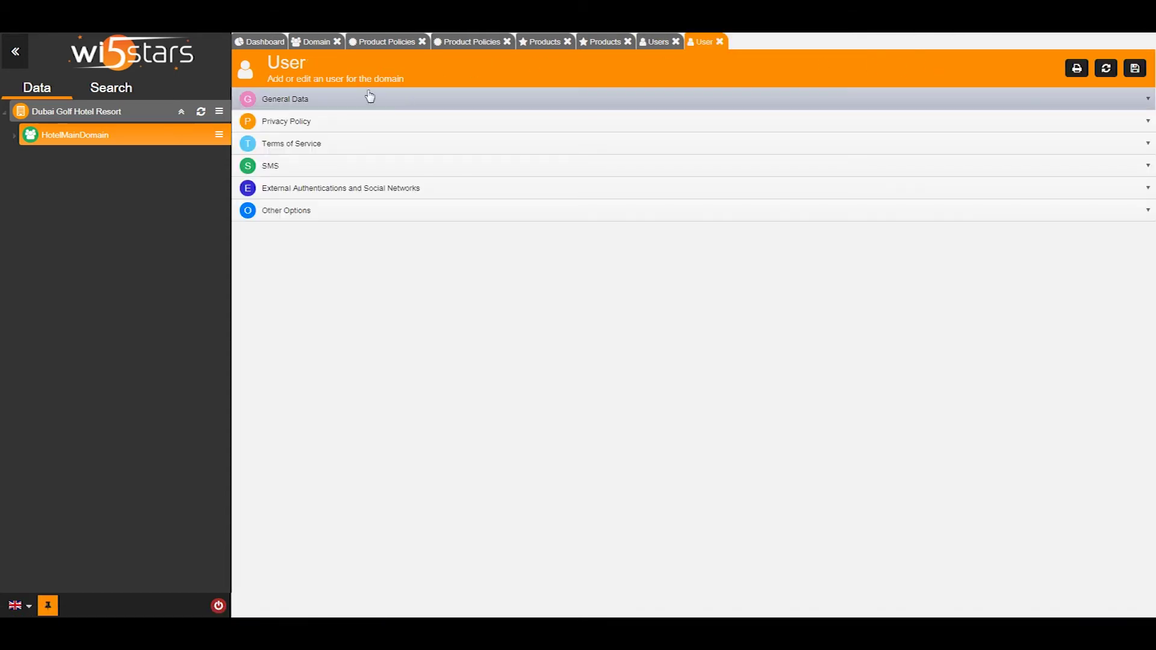
{"action": "left_click", "coordinate": [355, 97]}
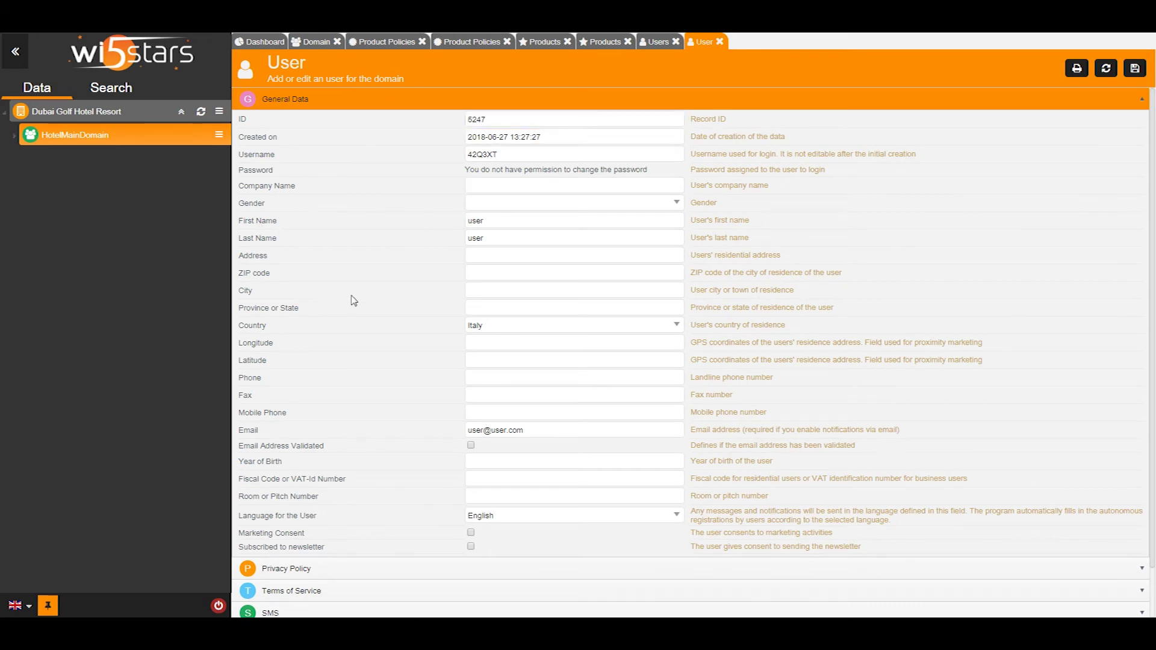
{"action": "scroll", "coordinate": [362, 251], "scroll_direction": "down", "scroll_amount": 2}
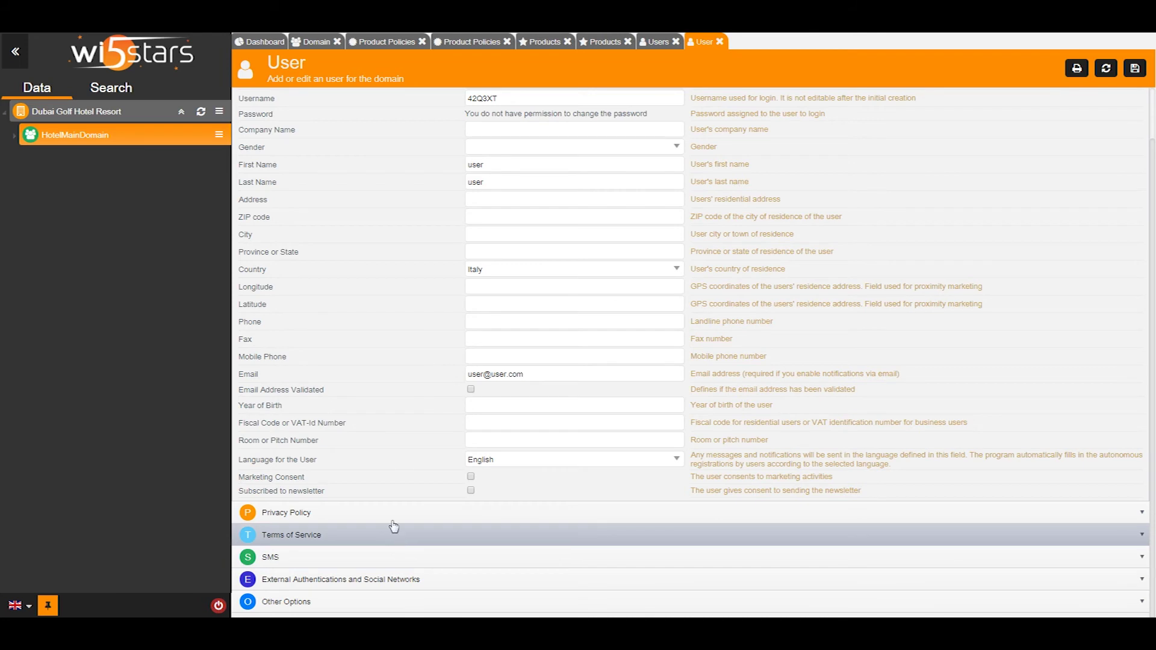
{"action": "scroll", "coordinate": [421, 353], "scroll_direction": "up", "scroll_amount": 2}
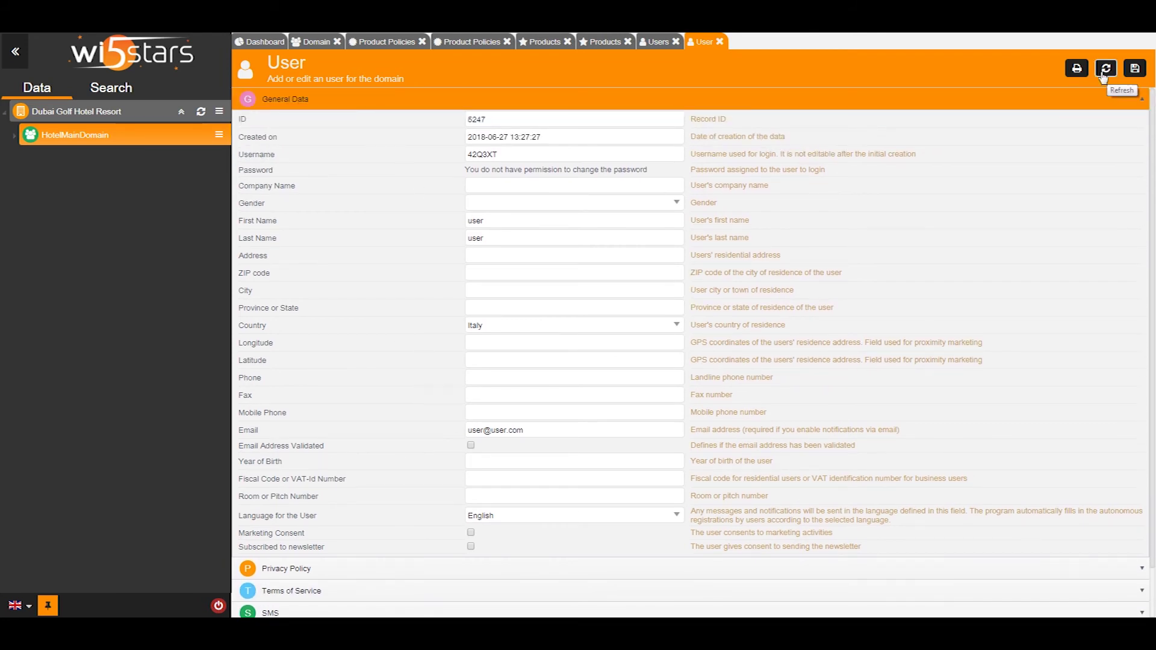
{"action": "left_click", "coordinate": [721, 41]}
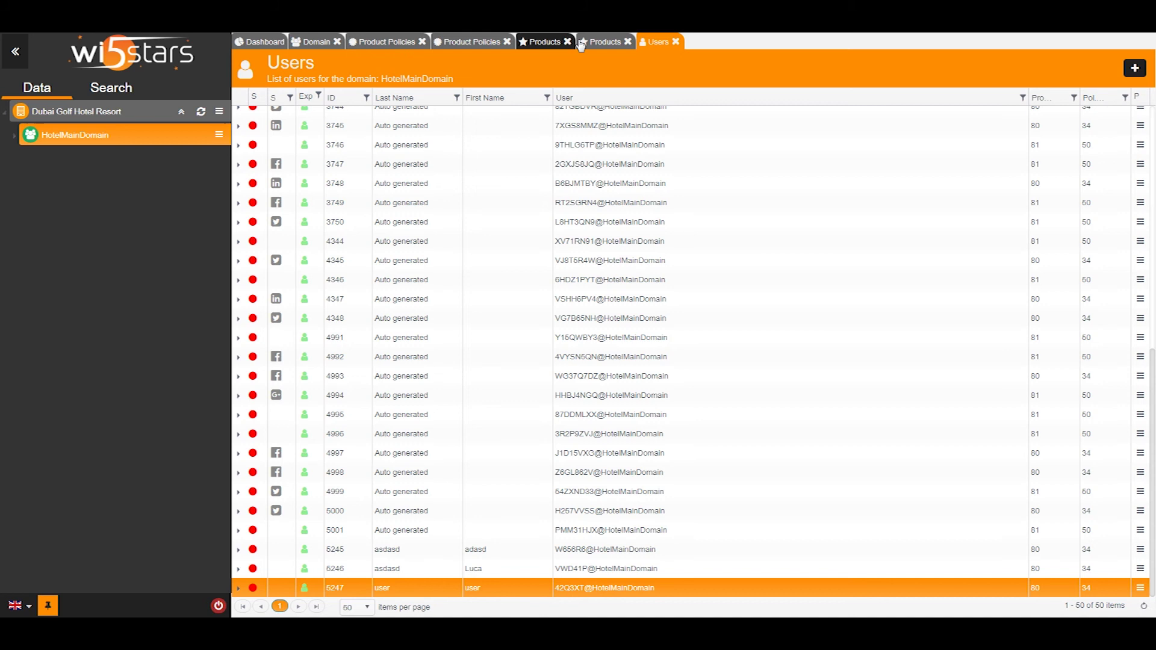
{"action": "left_click", "coordinate": [319, 42]}
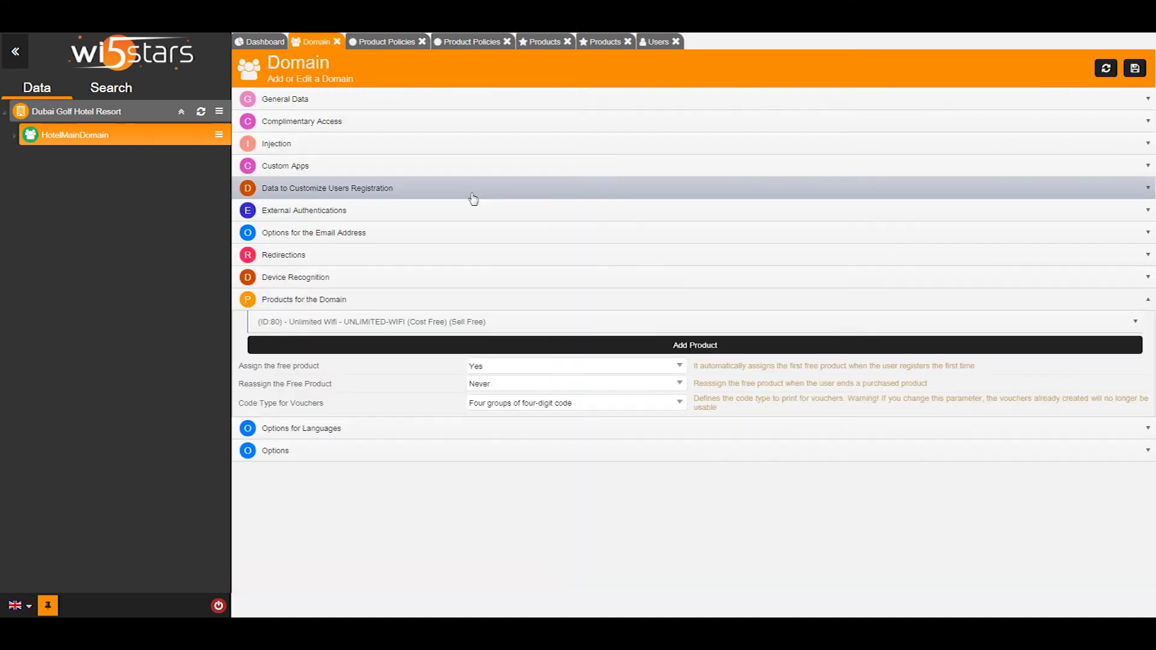